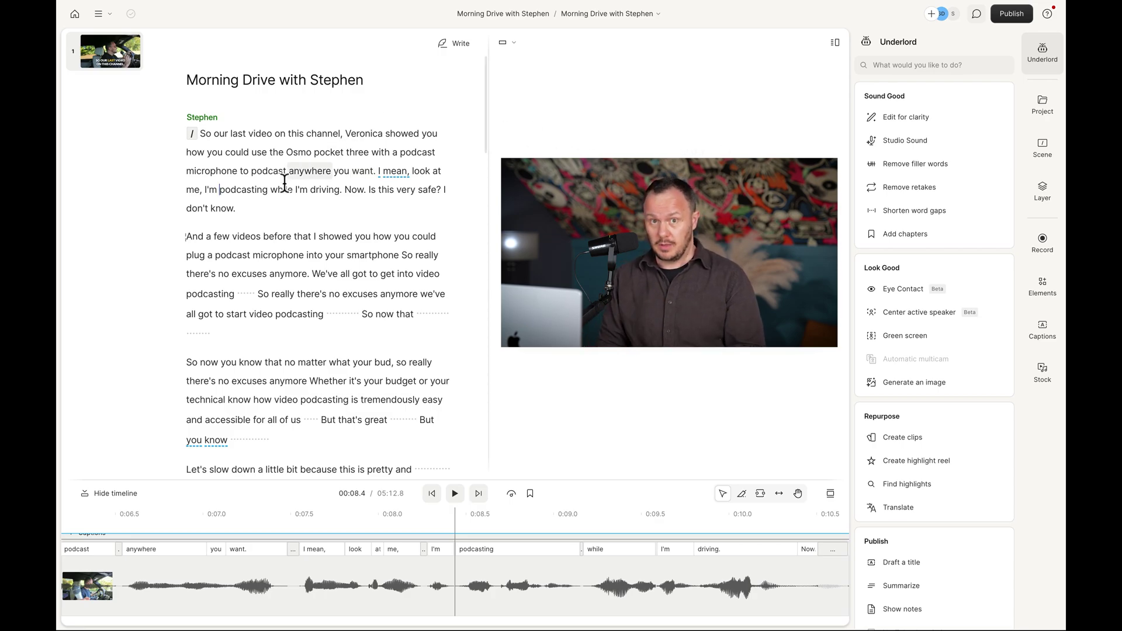
Delete the opening passage ending at 'microphone into' and apply Studio Sound to the audio.
{"action": "left_click_drag", "start_coordinate": [203, 136], "coordinate": [316, 252]}
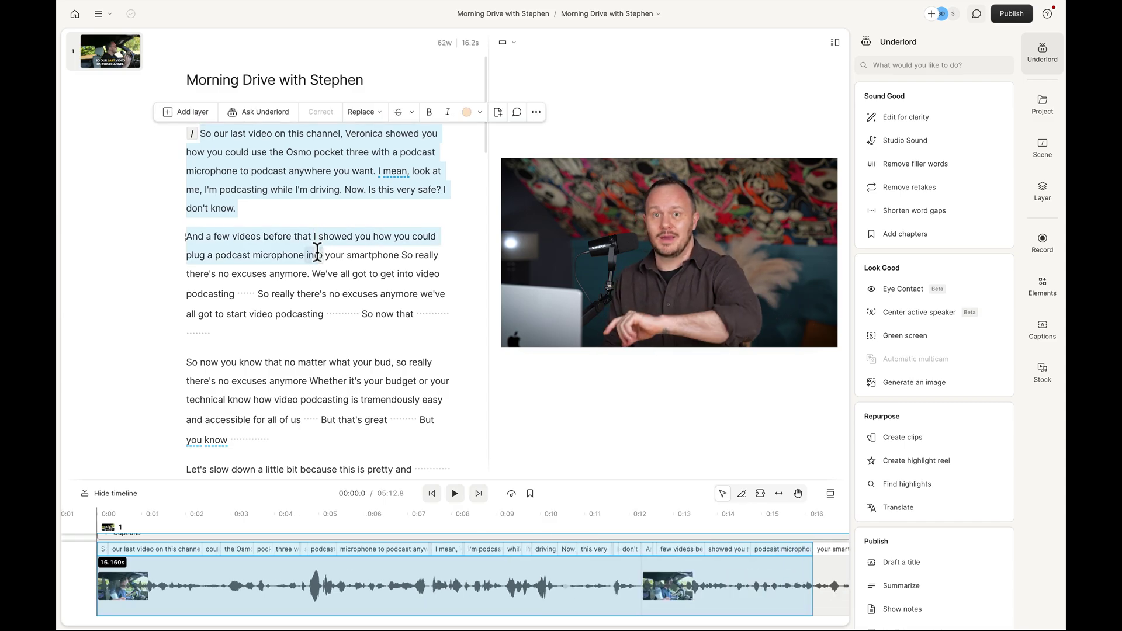
{"action": "key", "text": "BackSpace"}
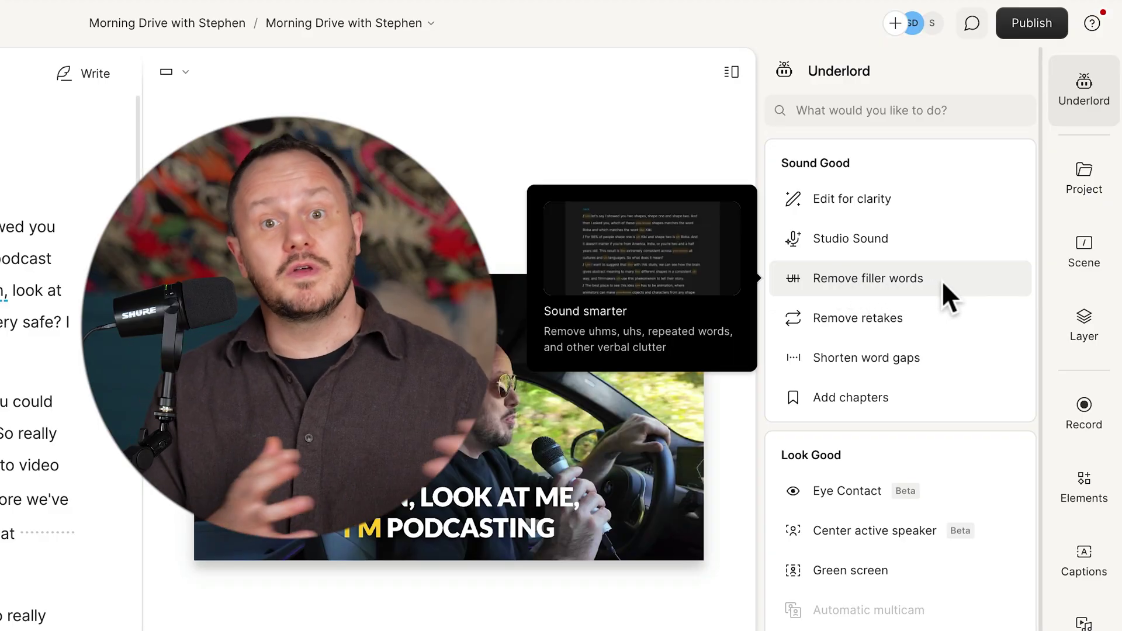
{"action": "mouse_move", "coordinate": [824, 198]}
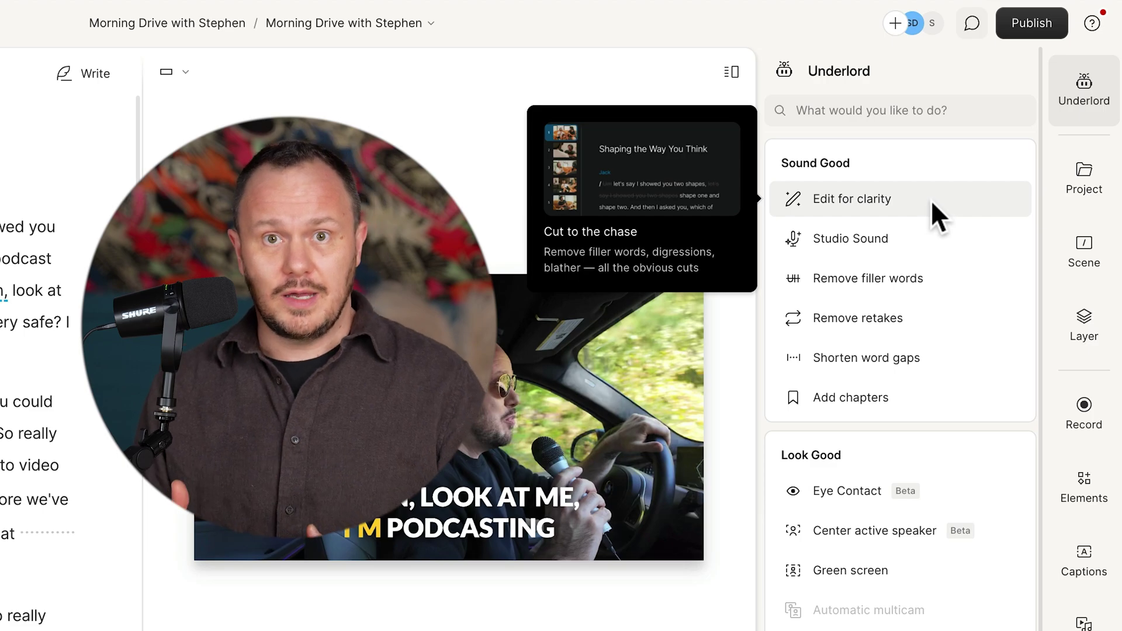
{"action": "mouse_move", "coordinate": [956, 248]}
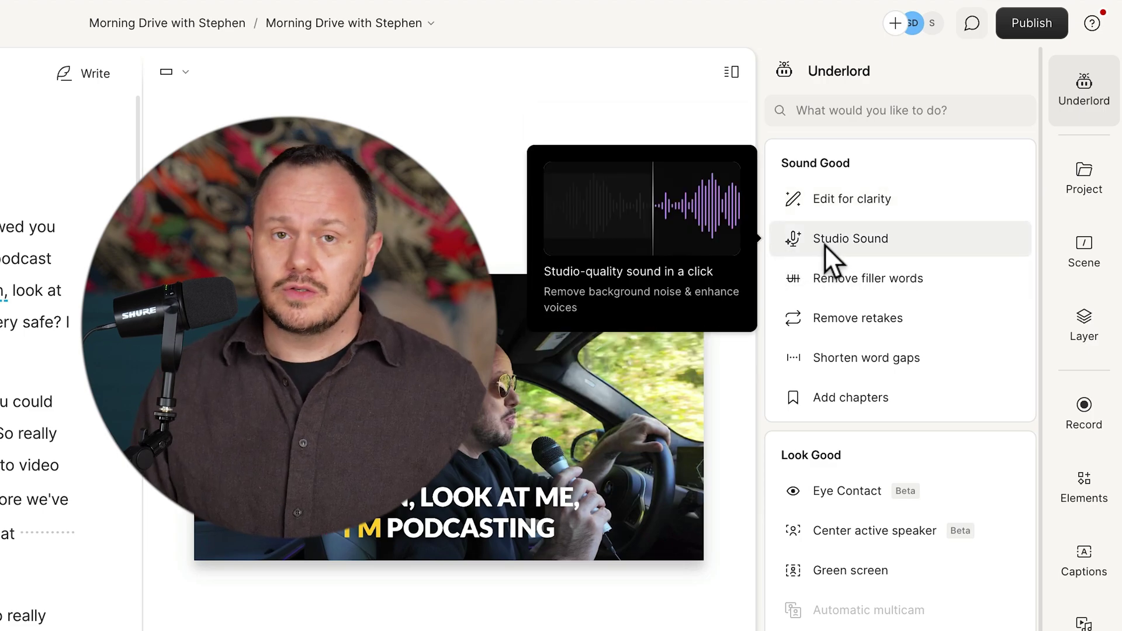
{"action": "left_click", "coordinate": [925, 239]}
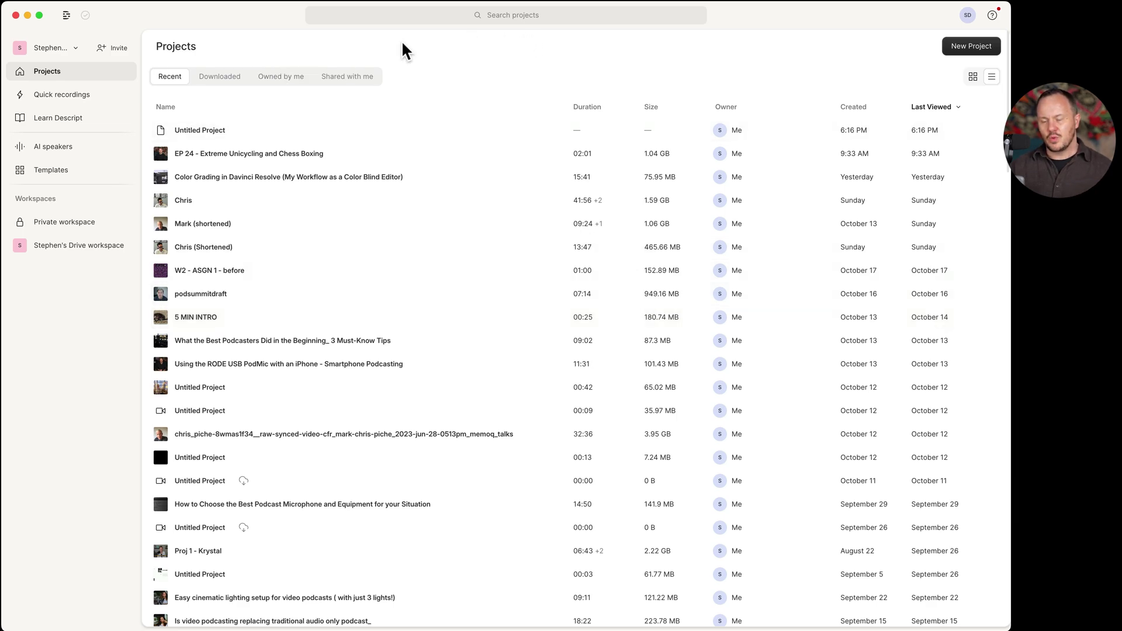
{"action": "left_click", "coordinate": [969, 50]}
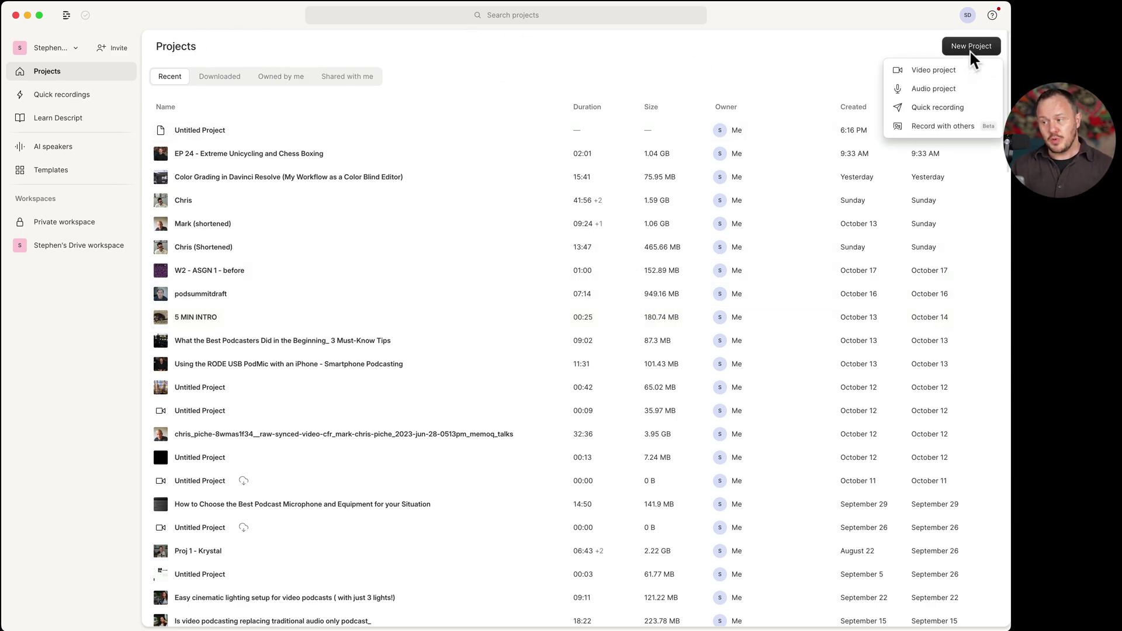
{"action": "left_click", "coordinate": [932, 73]}
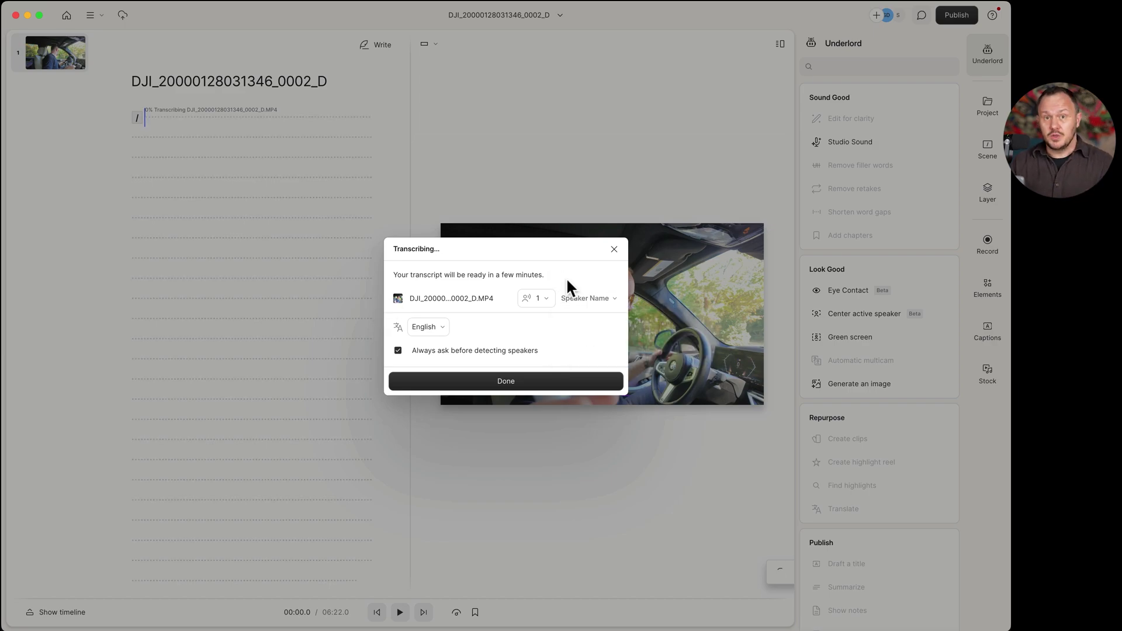
Enter the speaker's name, add it as the clip's single speaker, and finish the dialog.
{"action": "left_click", "coordinate": [587, 299]}
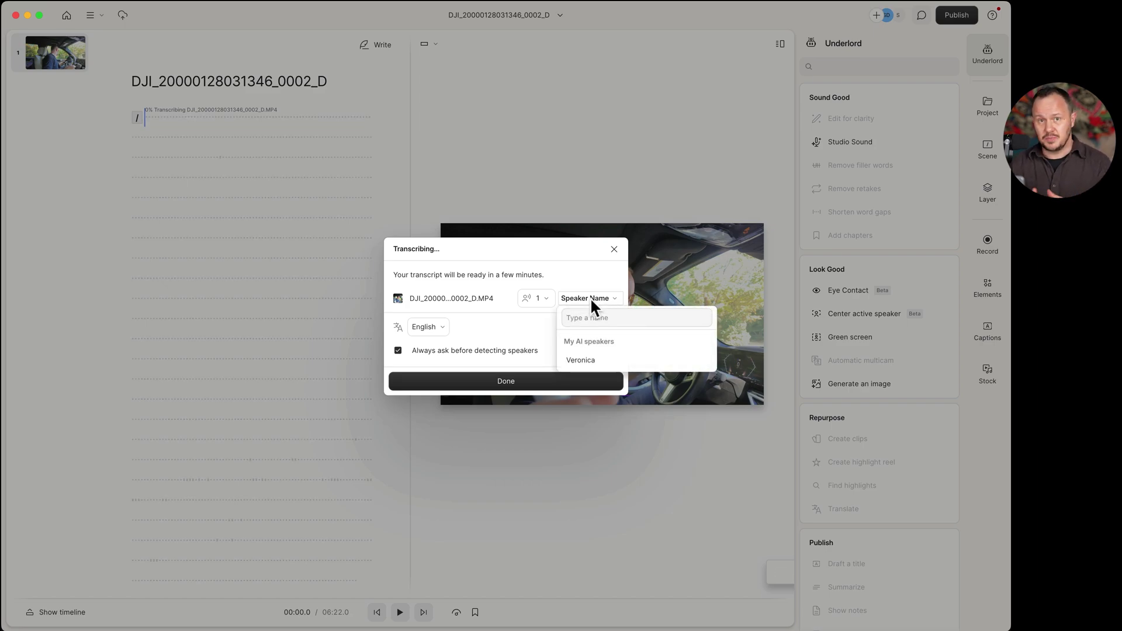
{"action": "type", "text": "Stephen"}
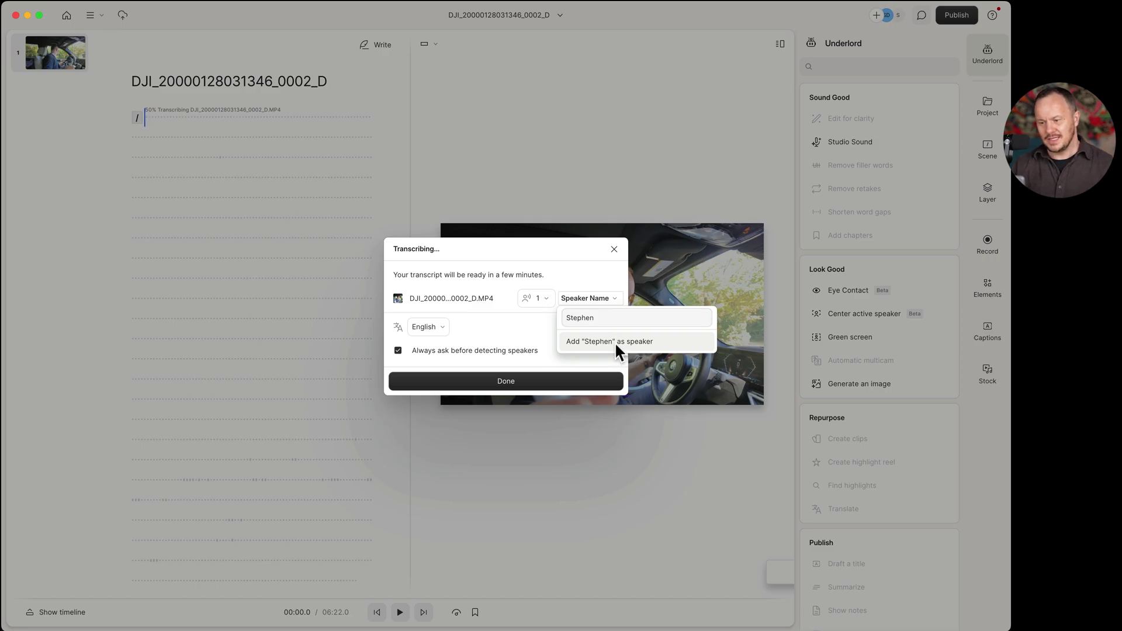
{"action": "left_click", "coordinate": [616, 341]}
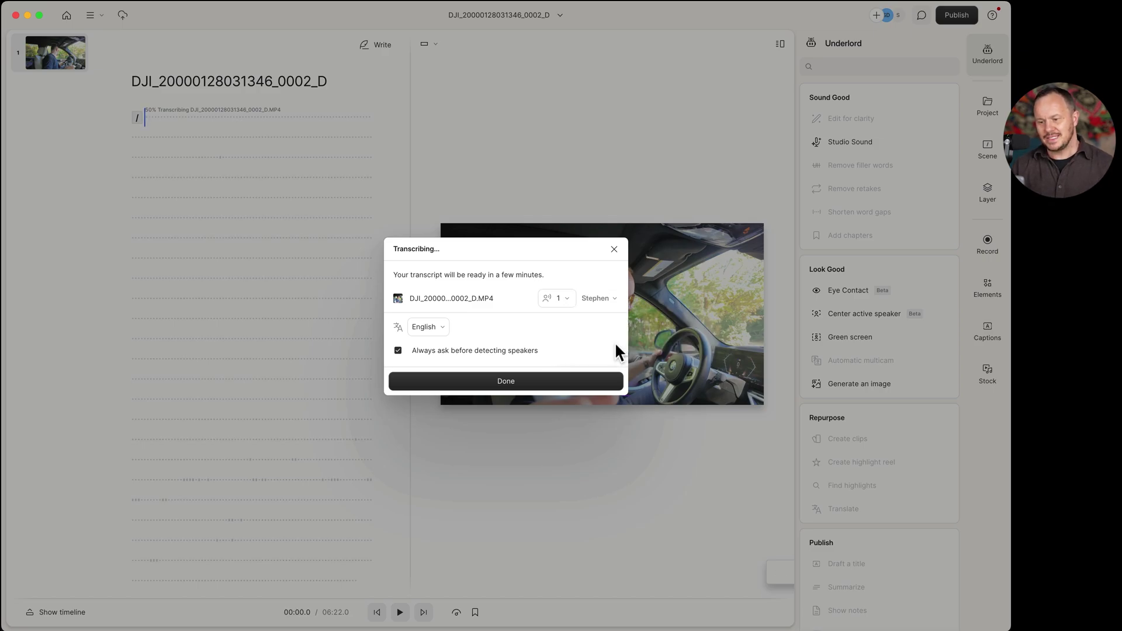
{"action": "left_click", "coordinate": [537, 381]}
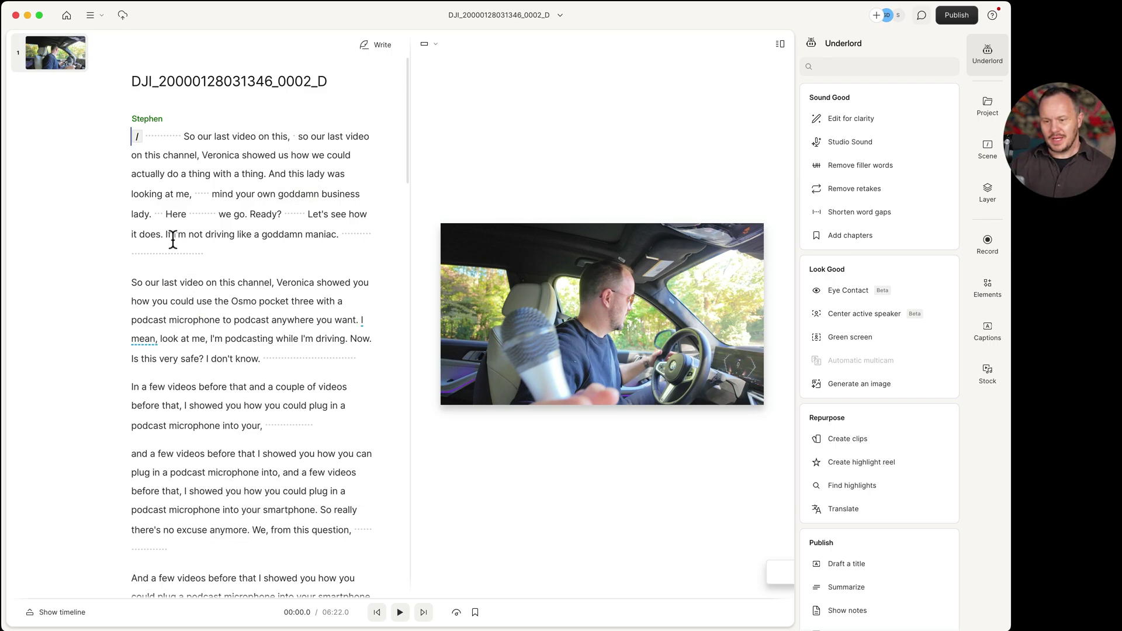
Trim the silent gap before 'and a few videos' on the timeline, shortening the project to 06:18.6.
{"action": "left_click", "coordinate": [205, 320]}
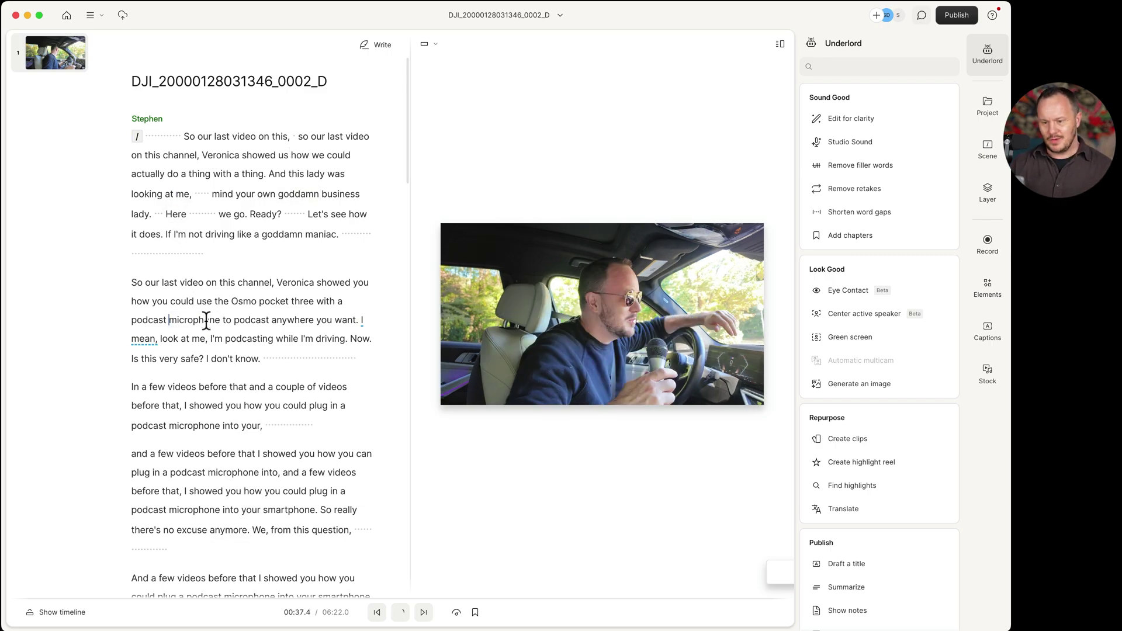
{"action": "left_click", "coordinate": [184, 419]}
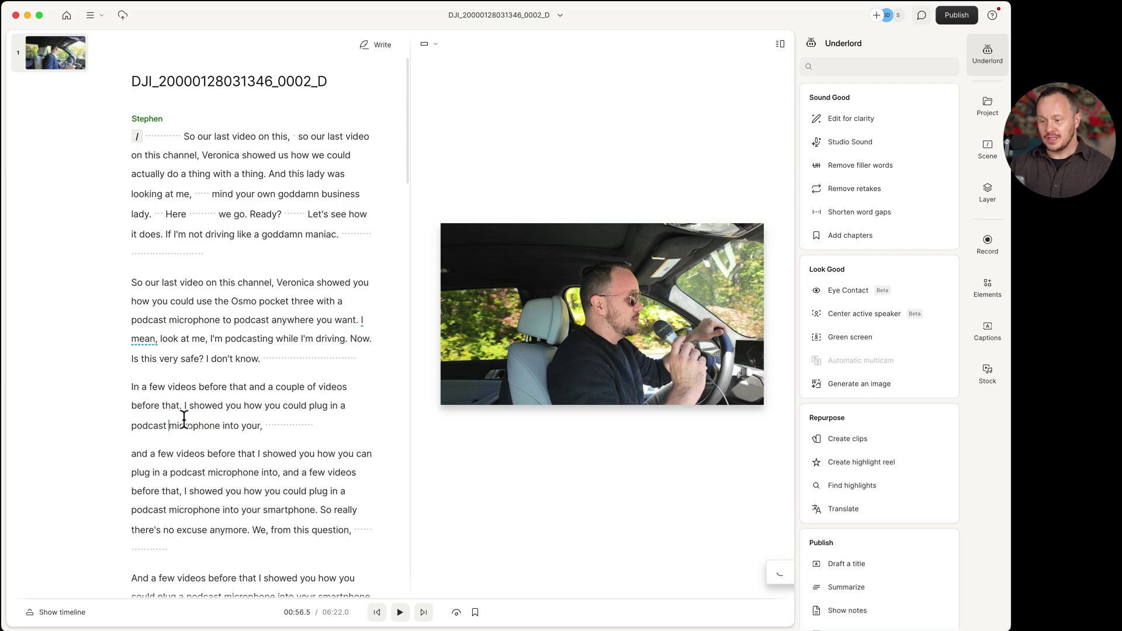
{"action": "scroll", "coordinate": [193, 468], "scroll_direction": "down", "scroll_amount": 1}
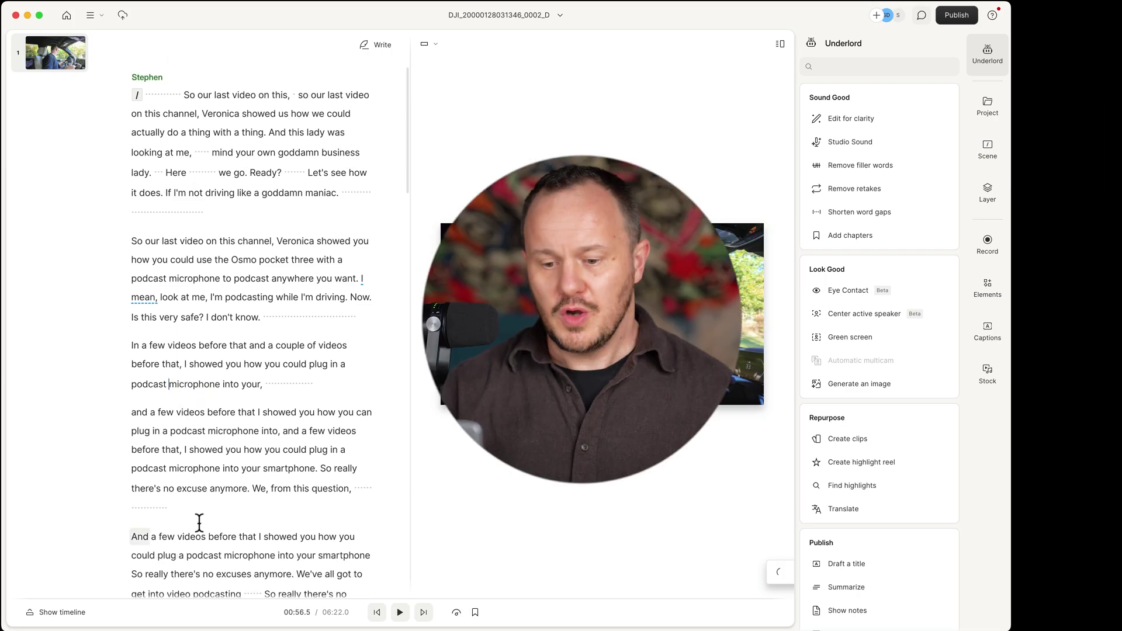
{"action": "left_click", "coordinate": [61, 614]}
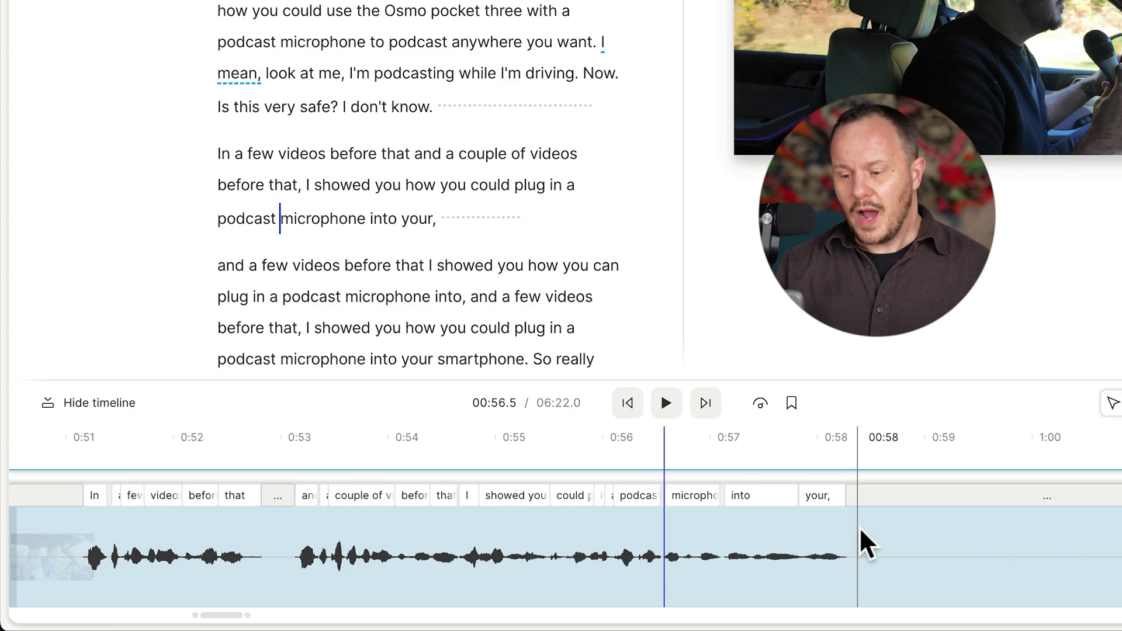
{"action": "scroll", "coordinate": [516, 573], "scroll_direction": "right", "scroll_amount": 3}
{"action": "scroll", "coordinate": [866, 543], "scroll_direction": "right", "scroll_amount": 2}
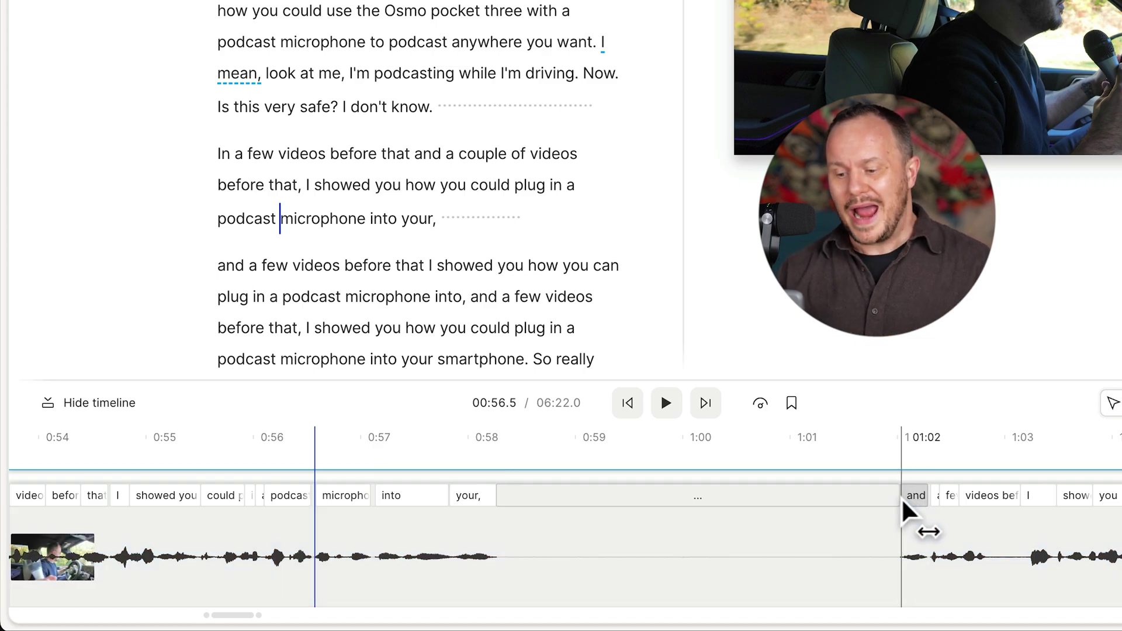
{"action": "left_click_drag", "start_coordinate": [913, 504], "coordinate": [503, 521]}
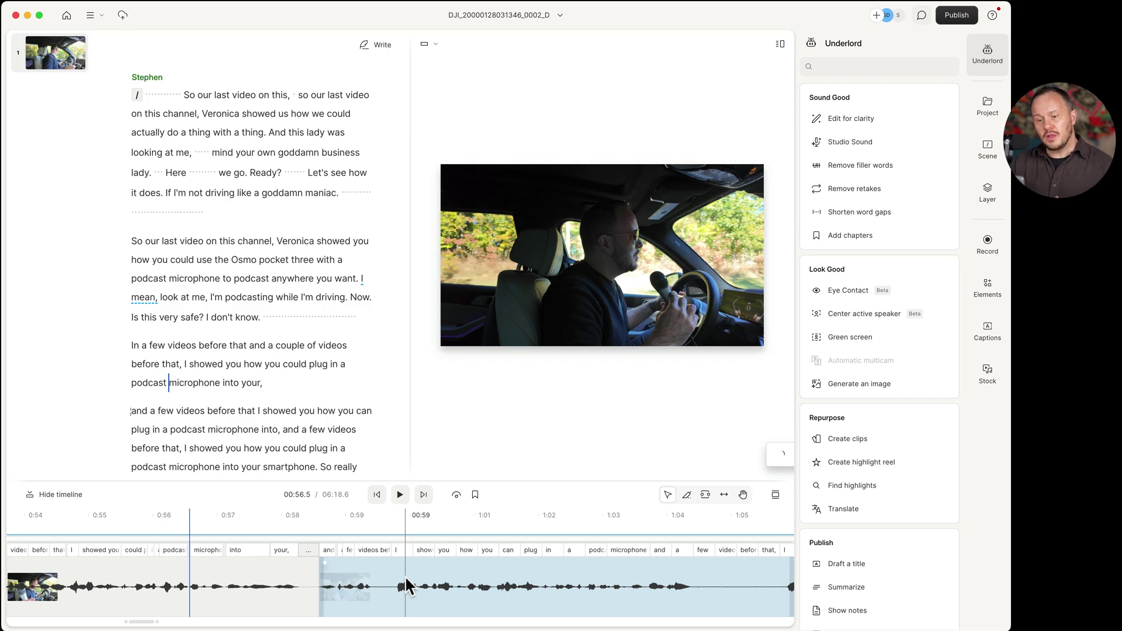
{"action": "left_click", "coordinate": [295, 317]}
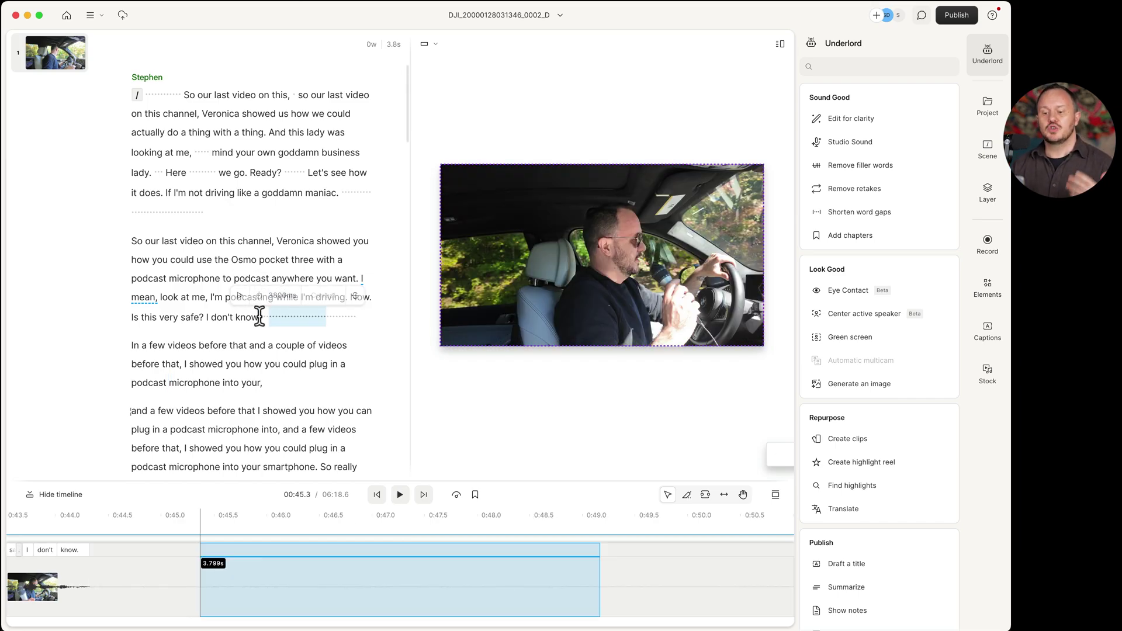
{"action": "left_click_drag", "start_coordinate": [260, 318], "coordinate": [166, 227]}
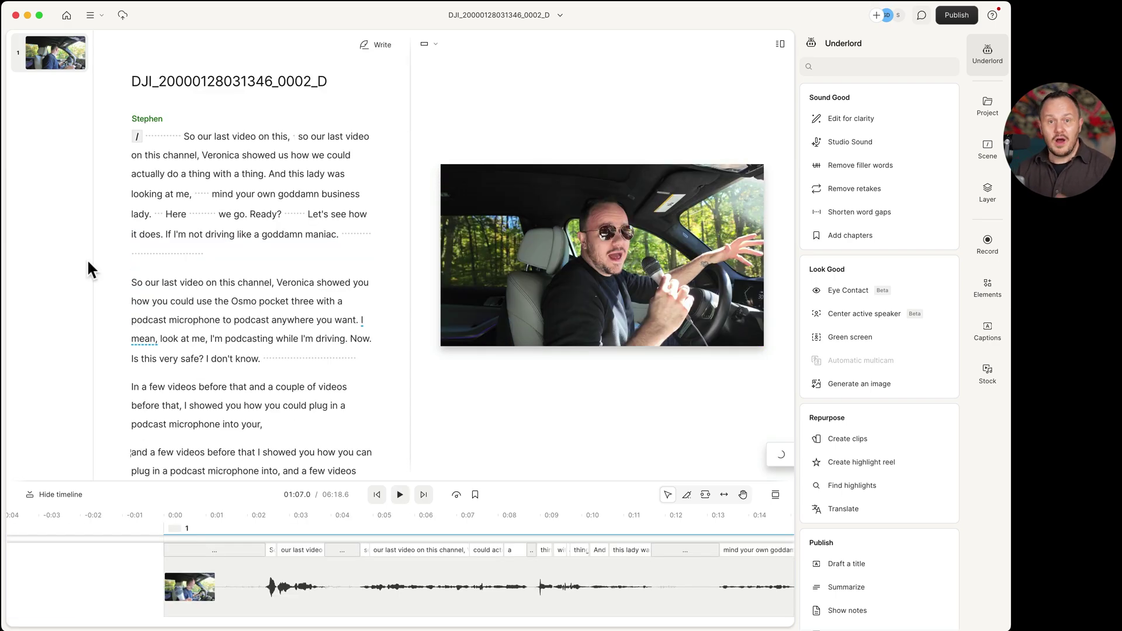
{"action": "left_click", "coordinate": [230, 554]}
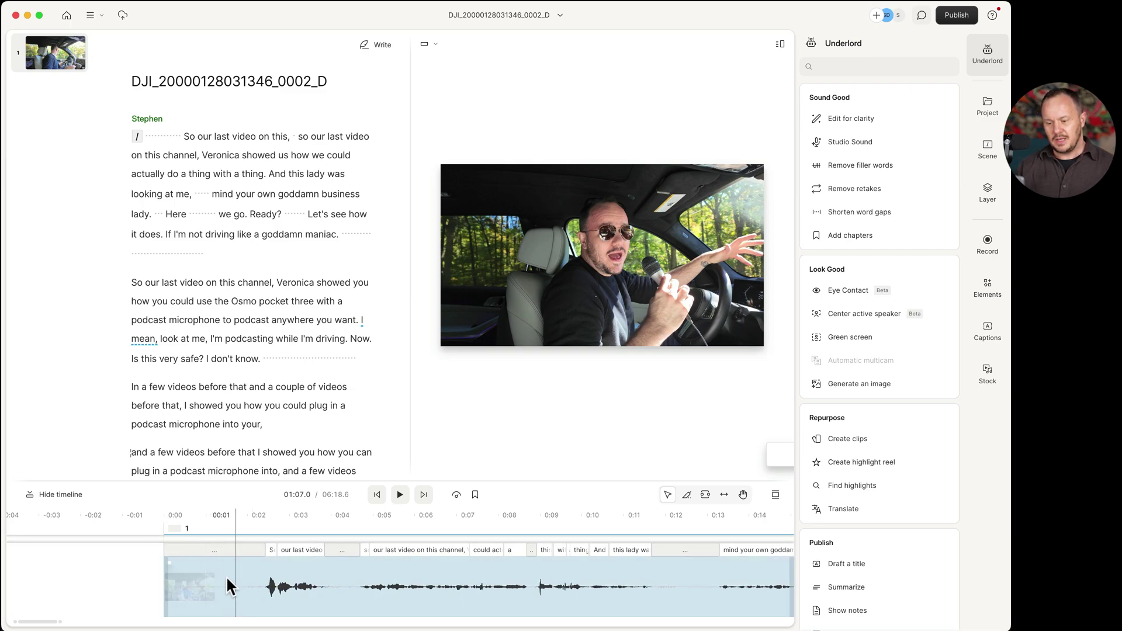
{"action": "scroll", "coordinate": [257, 310], "scroll_direction": "down", "scroll_amount": 2}
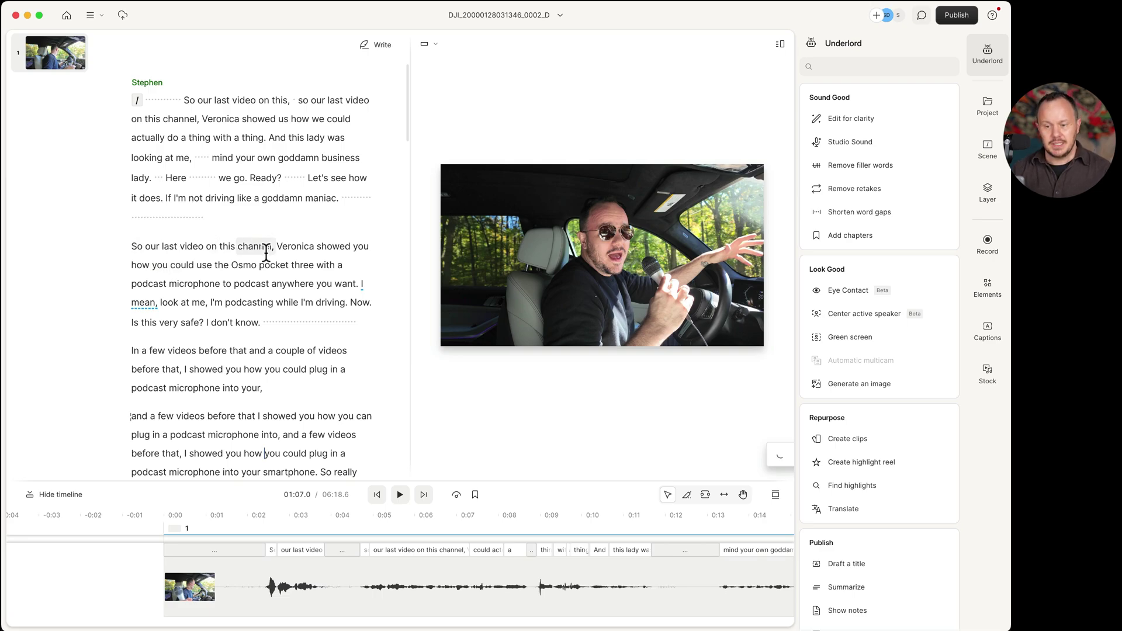
{"action": "left_click", "coordinate": [159, 258], "text": "shift"}
{"action": "left_click", "coordinate": [169, 258]}
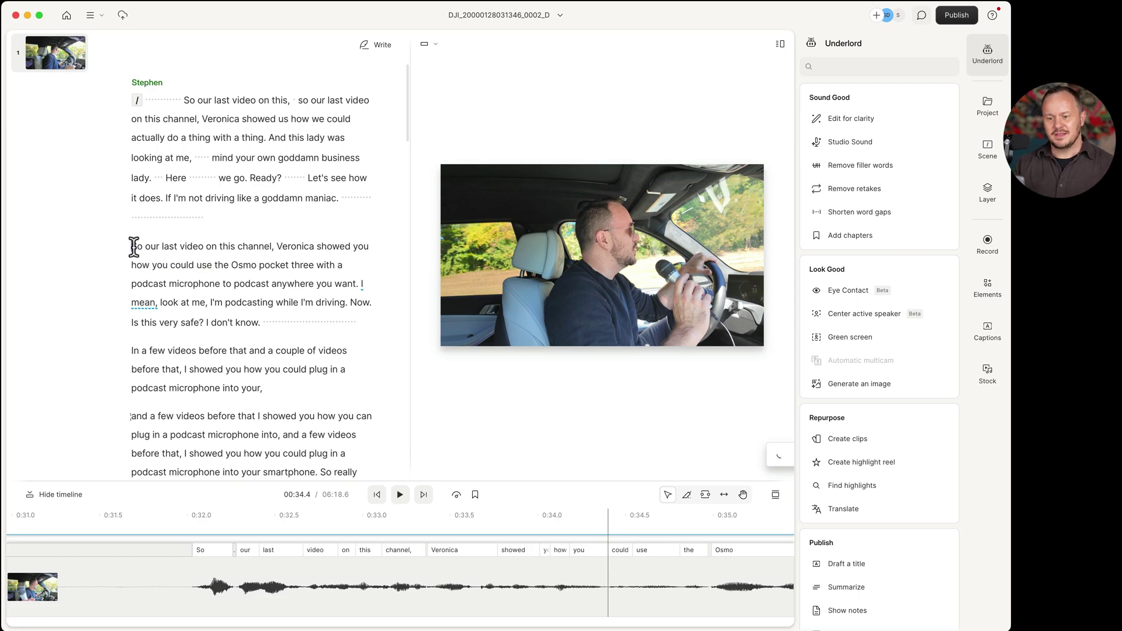
{"action": "left_click_drag", "start_coordinate": [129, 244], "coordinate": [106, 83]}
Delete the 32-second false-start first paragraph, bringing the project to 05:46.5.
{"action": "left_click", "coordinate": [107, 83]}
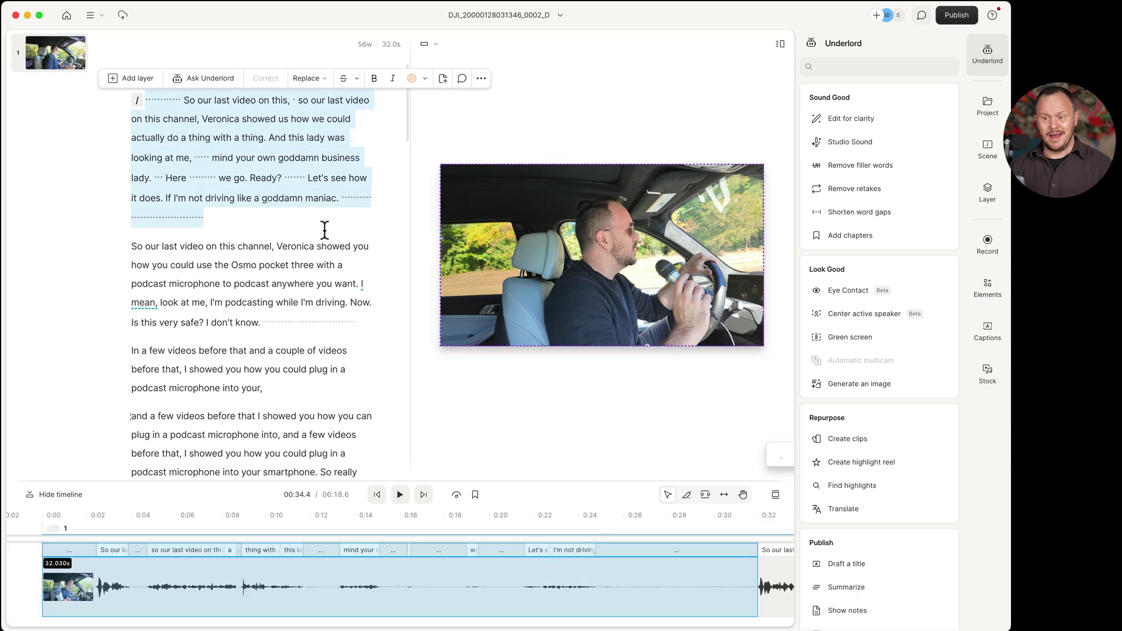
{"action": "key", "text": "BackSpace"}
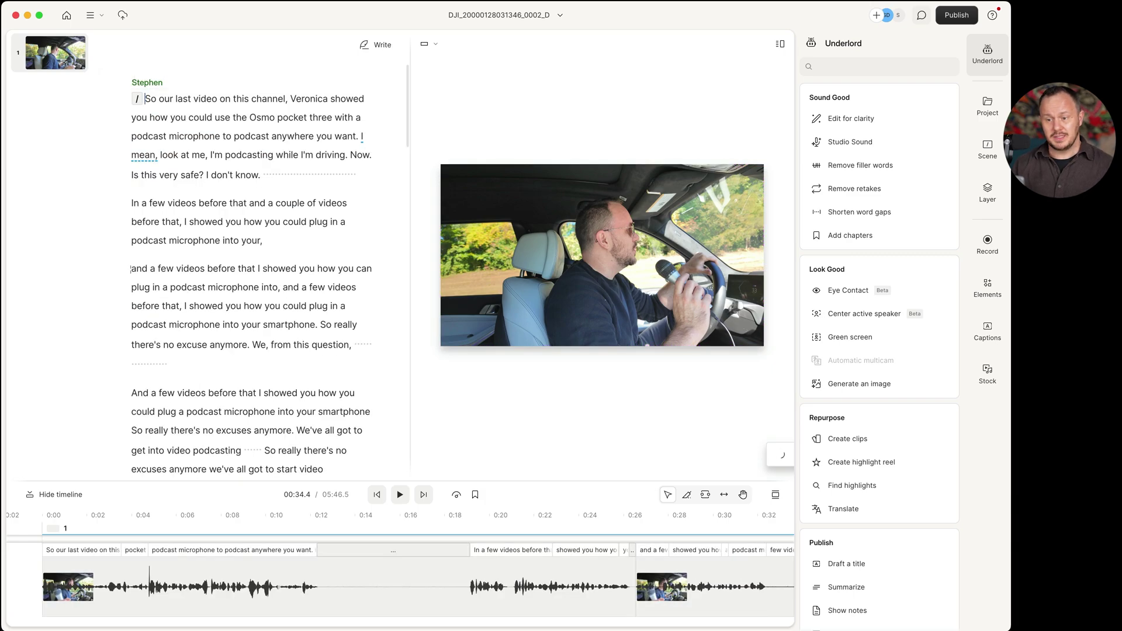
{"action": "left_click", "coordinate": [146, 585]}
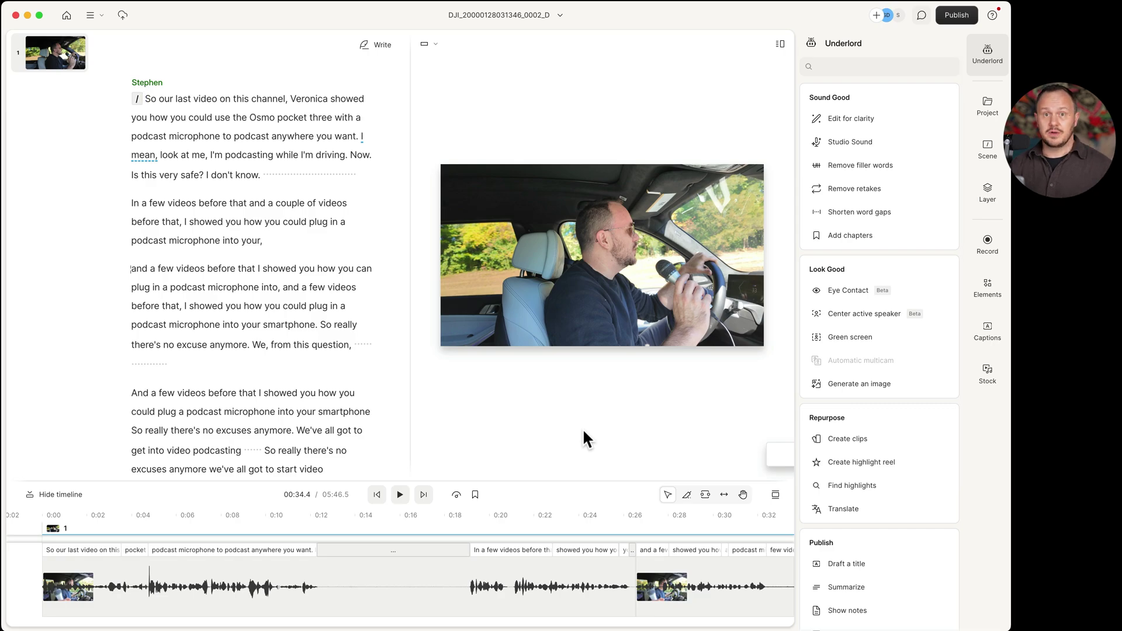
{"action": "key", "text": "space"}
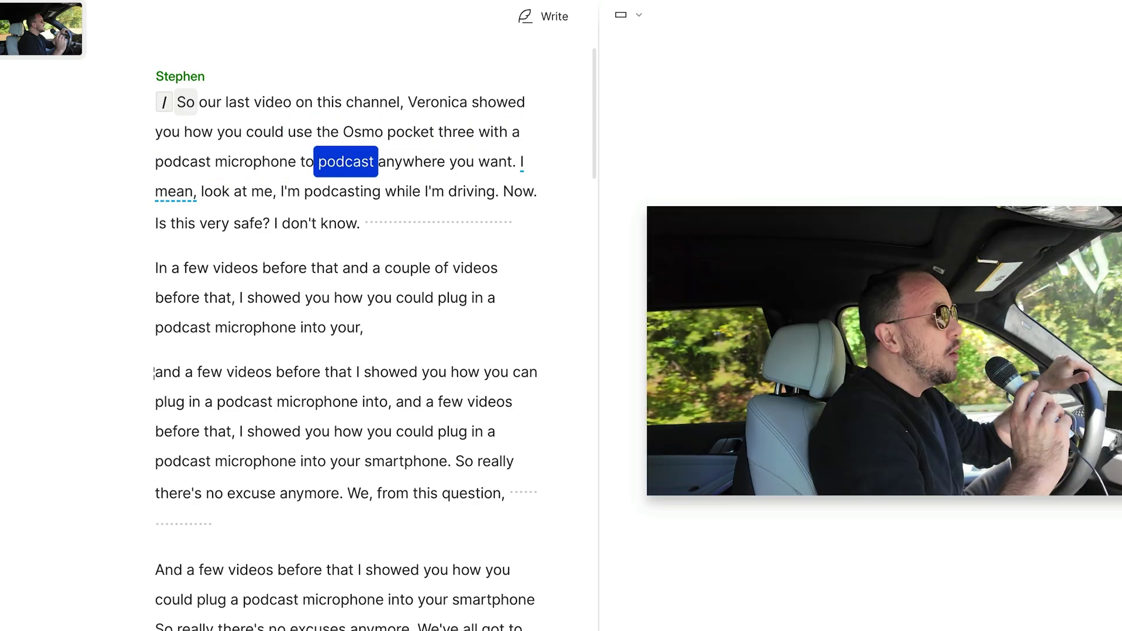
{"action": "key", "text": "space"}
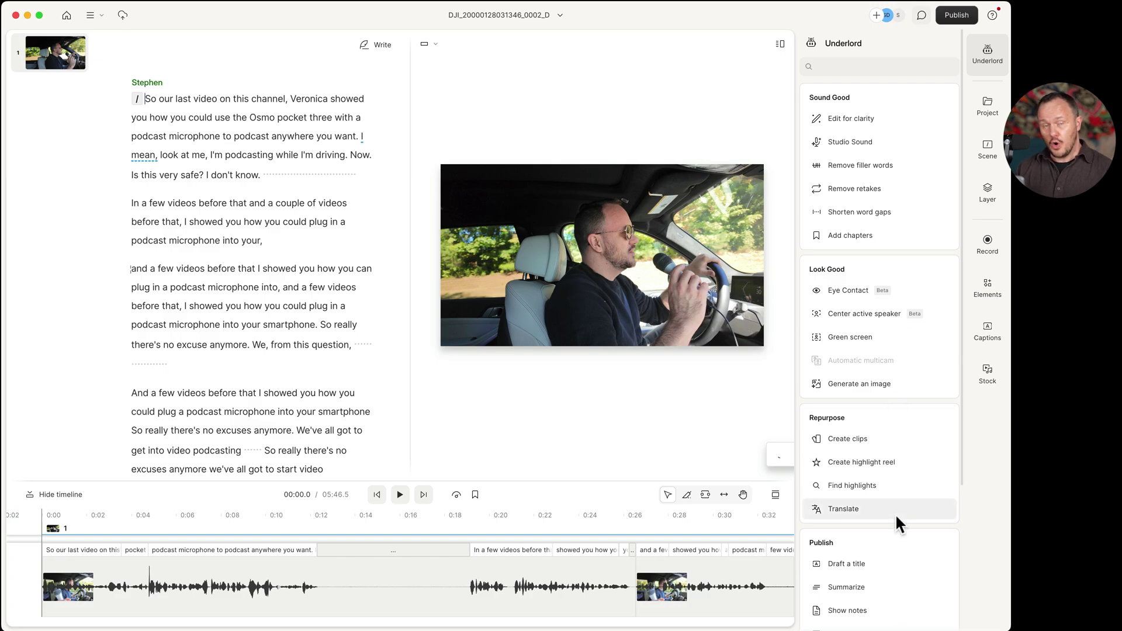
{"action": "left_click", "coordinate": [984, 66]}
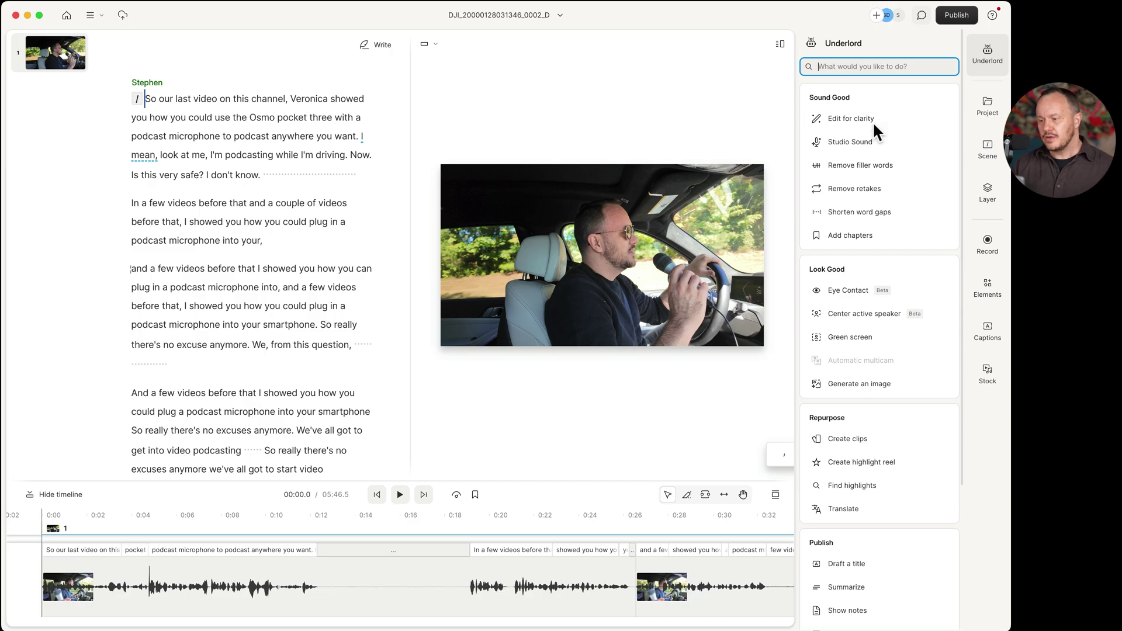
Turn on Studio Sound for the script audio and play it back to listen.
{"action": "left_click", "coordinate": [894, 142]}
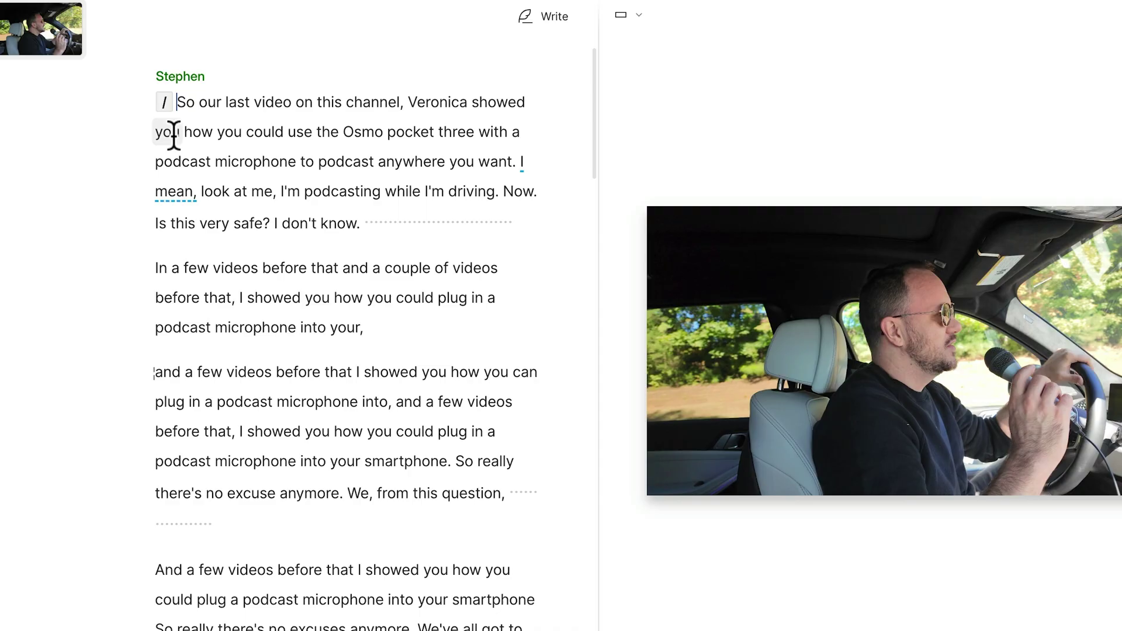
{"action": "key", "text": "space"}
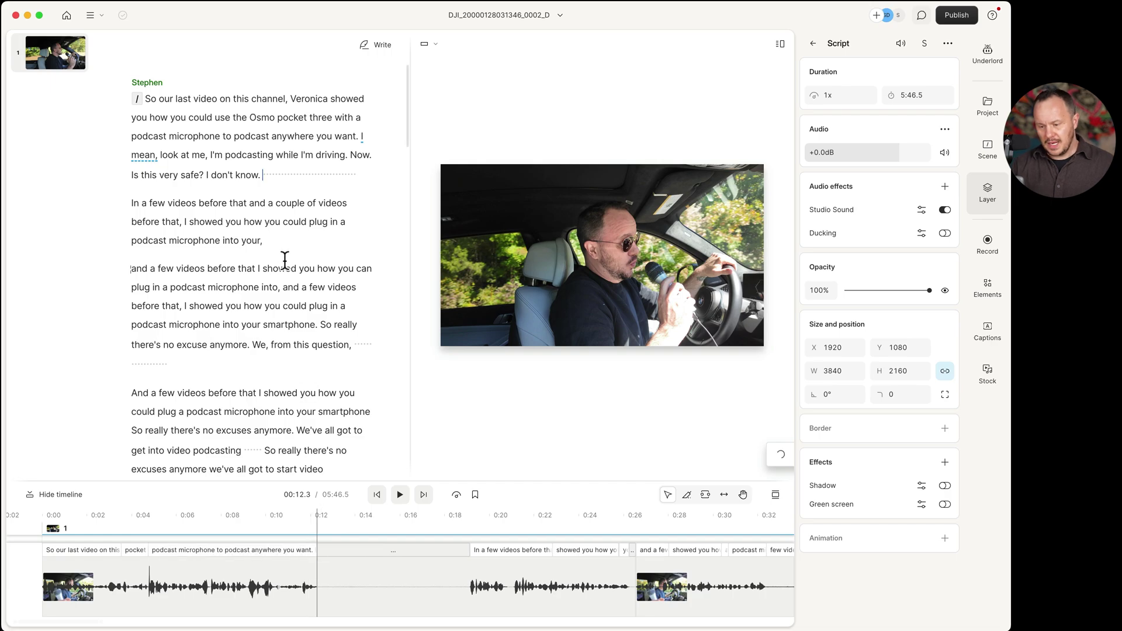
Trim the repeated 'a few videos before that' retakes on the timeline, reducing the project to 05:12.8.
{"action": "left_click_drag", "start_coordinate": [487, 547], "coordinate": [225, 594]}
{"action": "left_click", "coordinate": [493, 570], "text": "shift"}
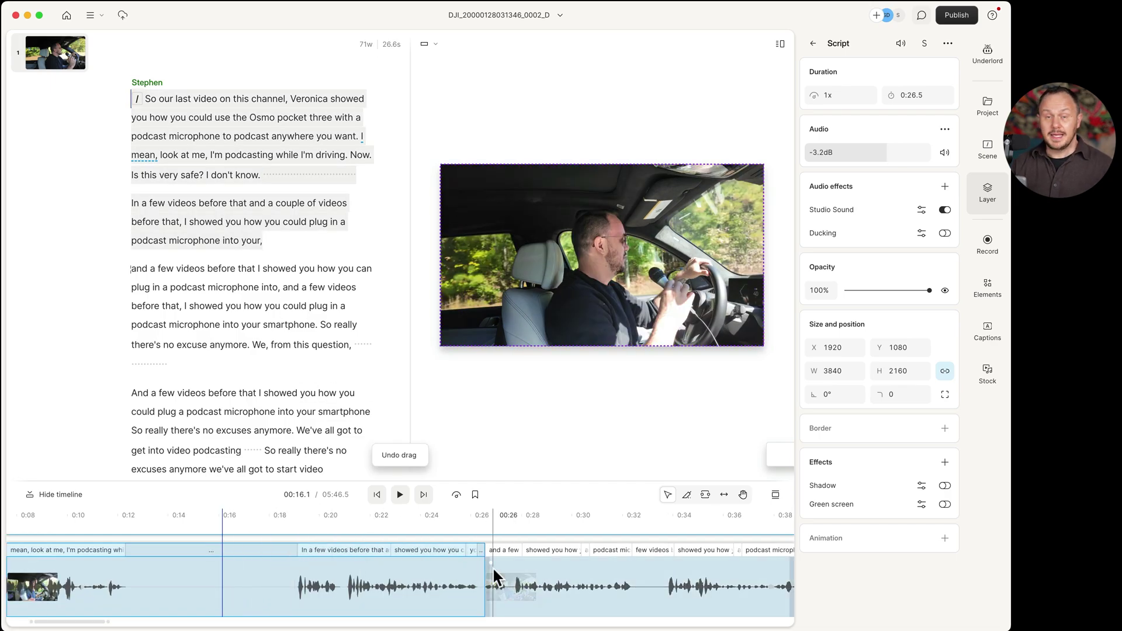
{"action": "left_click", "coordinate": [525, 562], "text": "shift"}
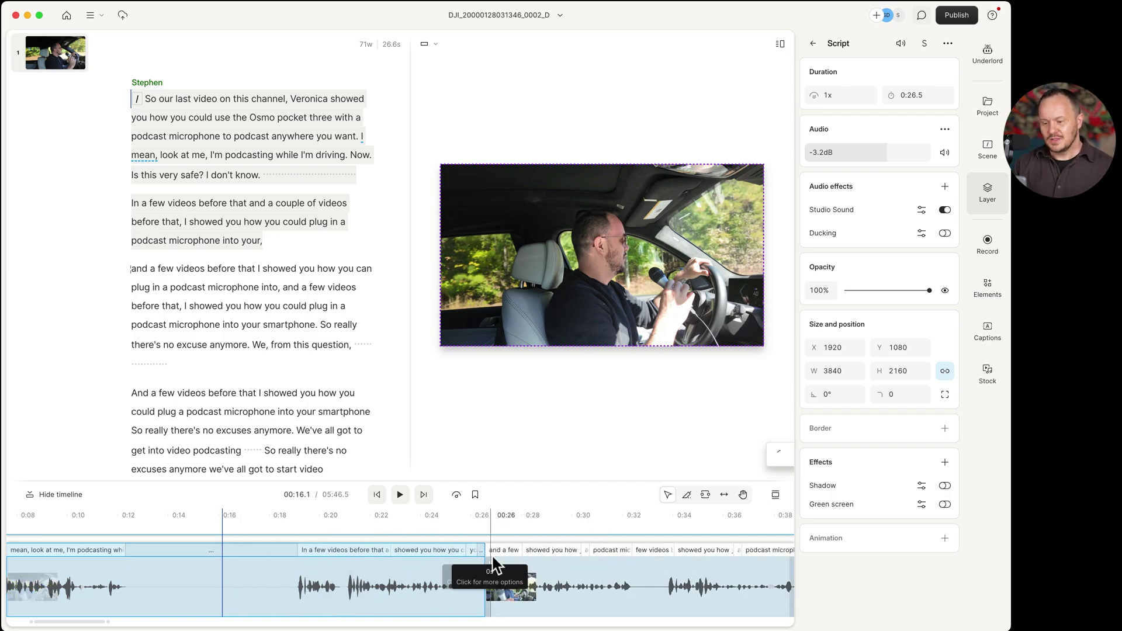
{"action": "left_click_drag", "start_coordinate": [494, 550], "coordinate": [135, 563]}
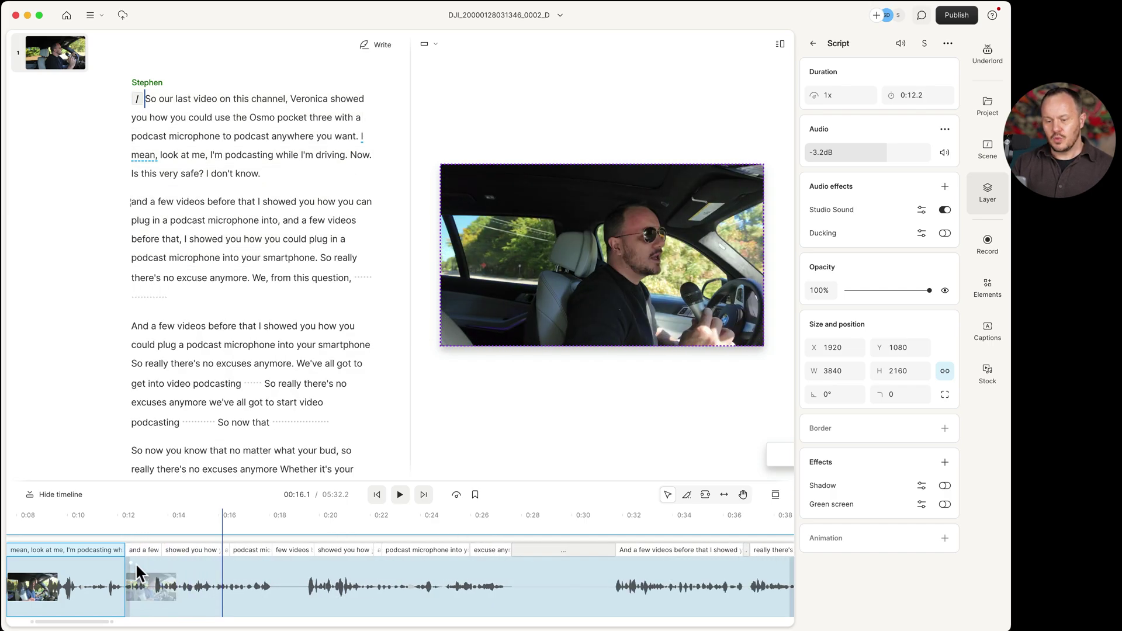
{"action": "left_click", "coordinate": [77, 516]}
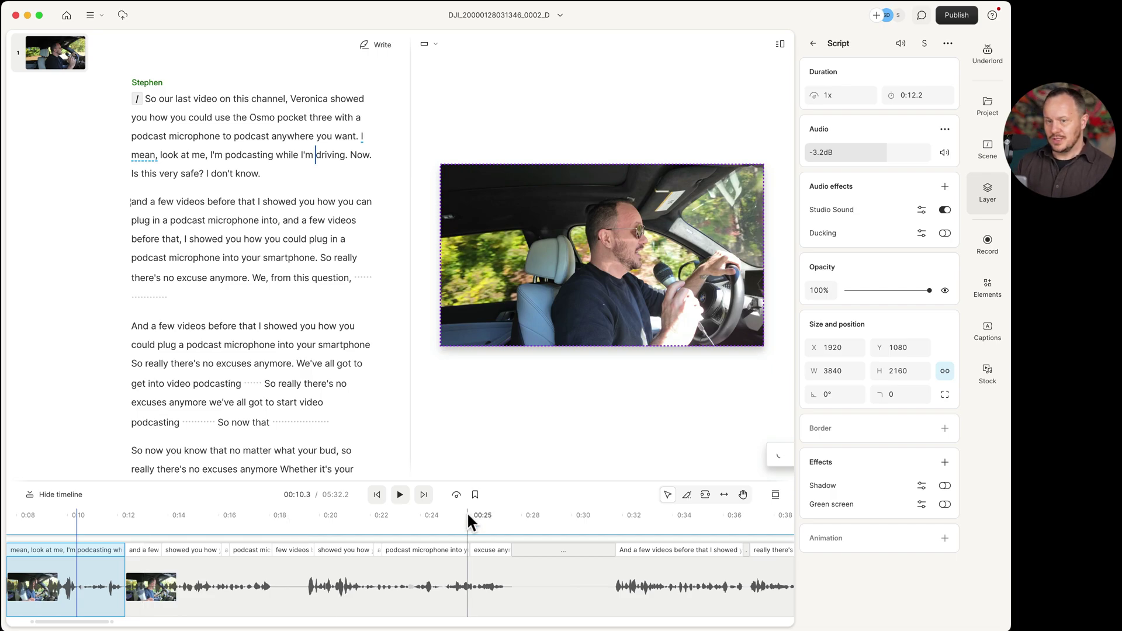
{"action": "key", "text": "space"}
{"action": "left_click", "coordinate": [541, 588]}
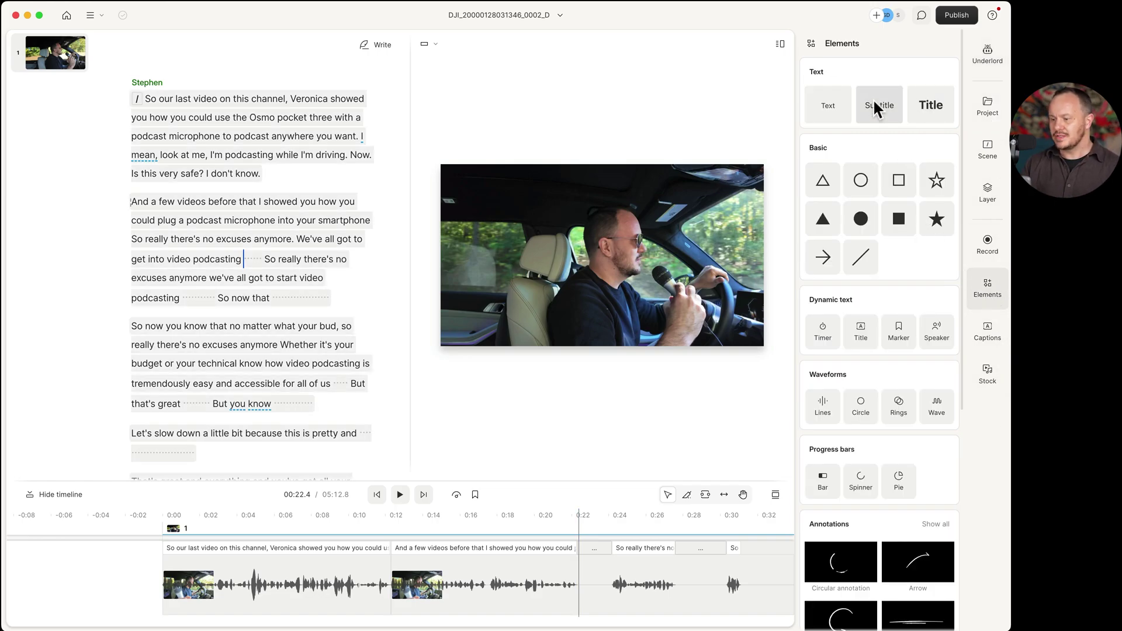
Apply the Bold: yellow highlight caption style to the podcast.
{"action": "scroll", "coordinate": [818, 485], "scroll_direction": "down", "scroll_amount": 6}
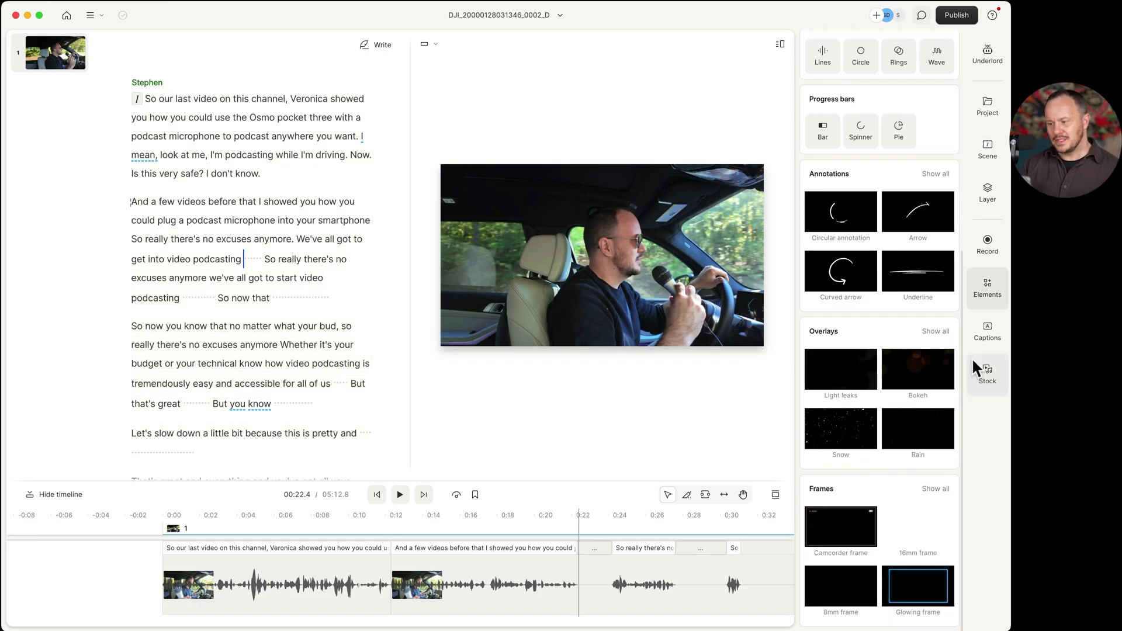
{"action": "left_click", "coordinate": [981, 342]}
{"action": "scroll", "coordinate": [877, 374], "scroll_direction": "down", "scroll_amount": 3}
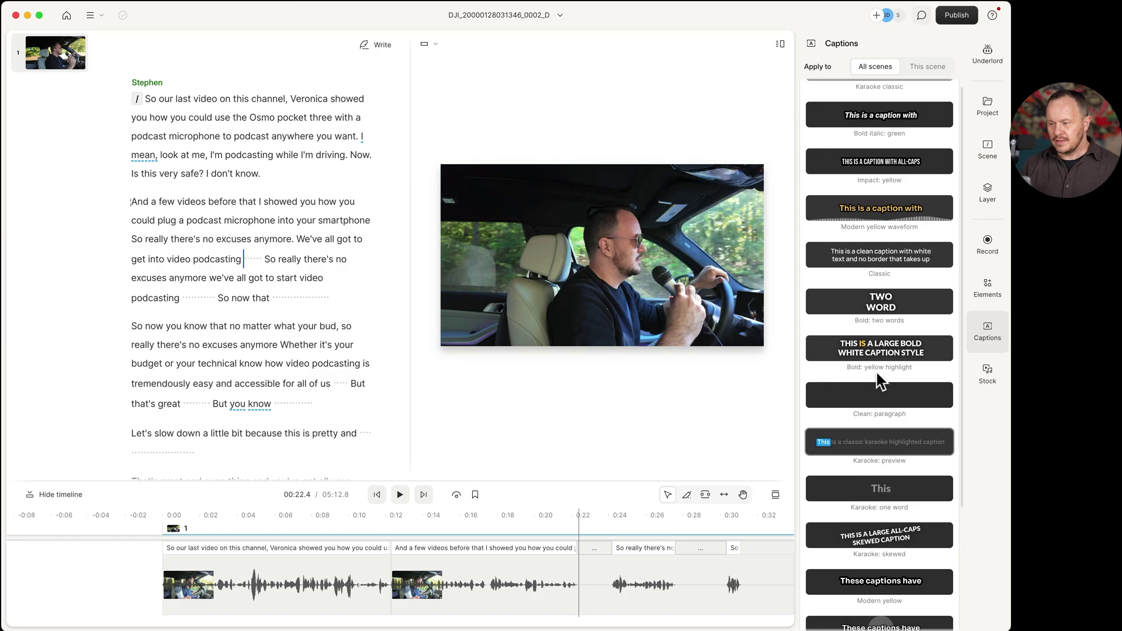
{"action": "scroll", "coordinate": [890, 199], "scroll_direction": "down", "scroll_amount": 5}
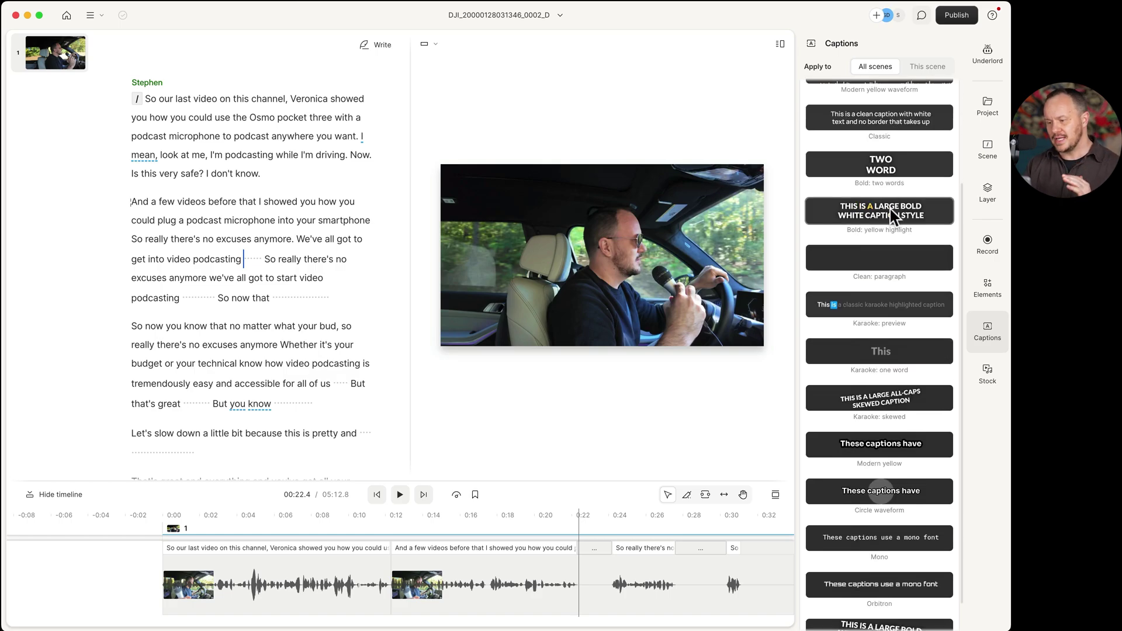
{"action": "left_click", "coordinate": [886, 211]}
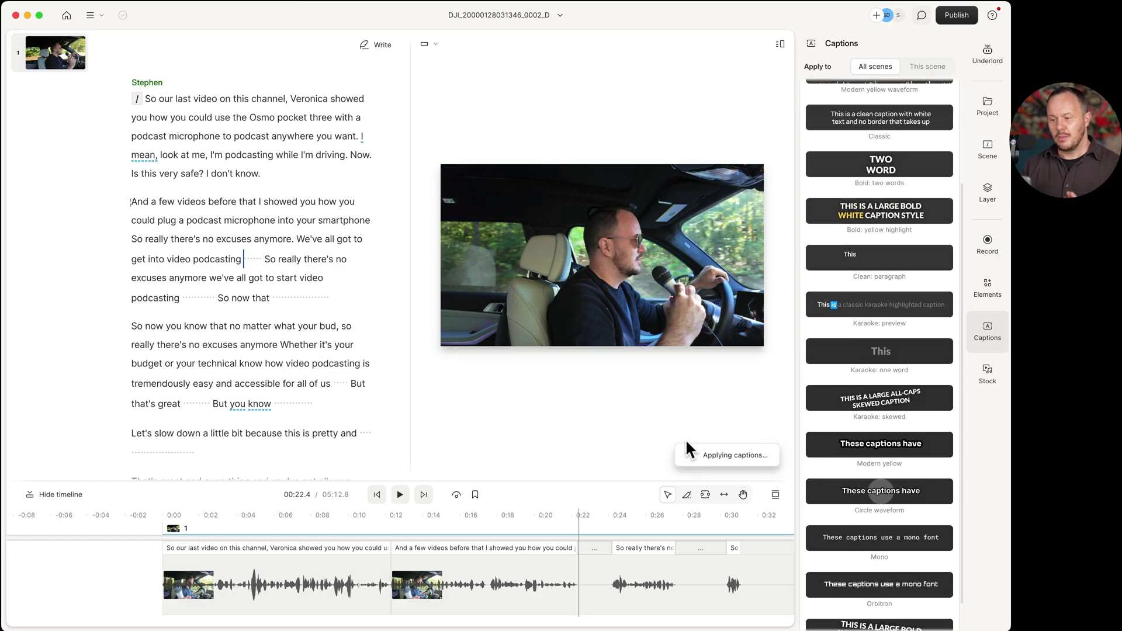
Preview the captions from the start of the podcast and select them for styling.
{"action": "left_click", "coordinate": [377, 478]}
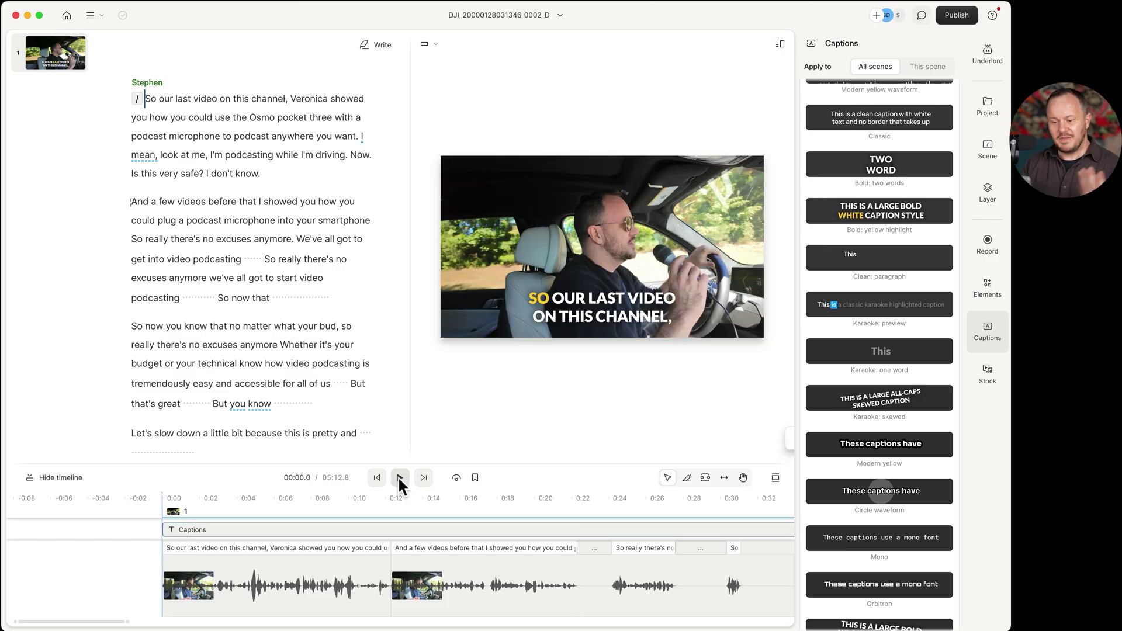
{"action": "left_click", "coordinate": [398, 478]}
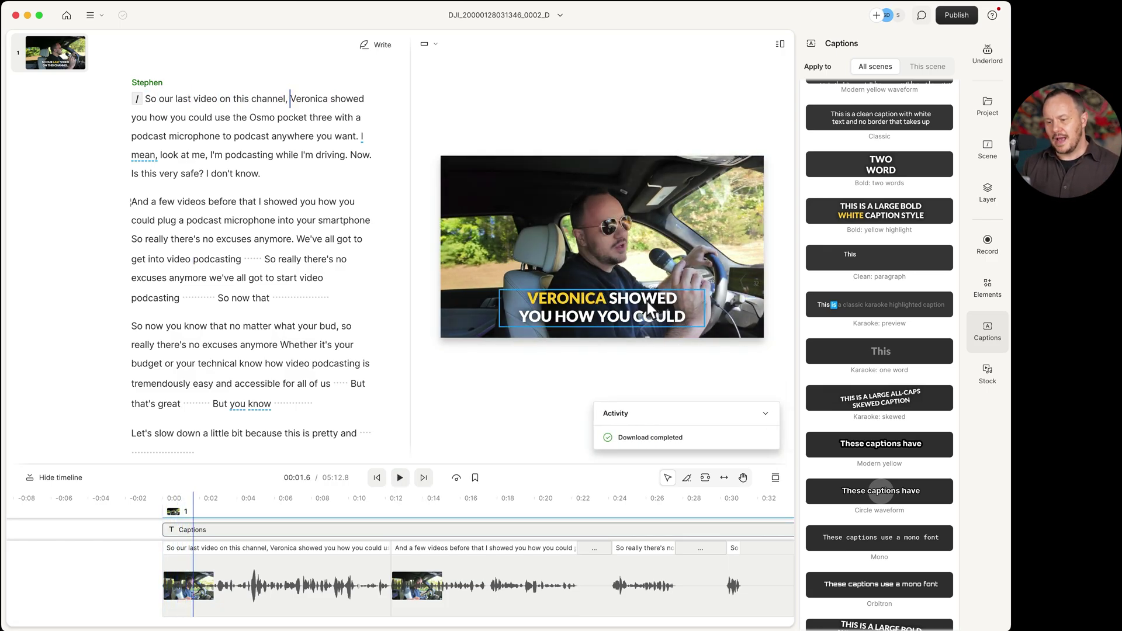
{"action": "left_click", "coordinate": [622, 310]}
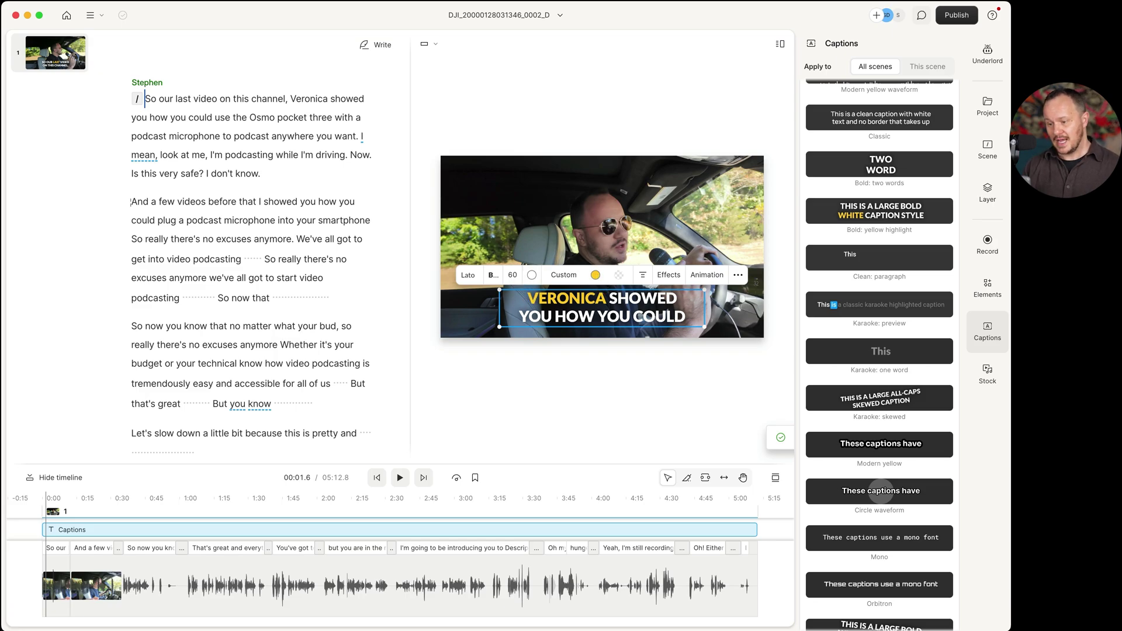
{"action": "left_click", "coordinate": [988, 372]}
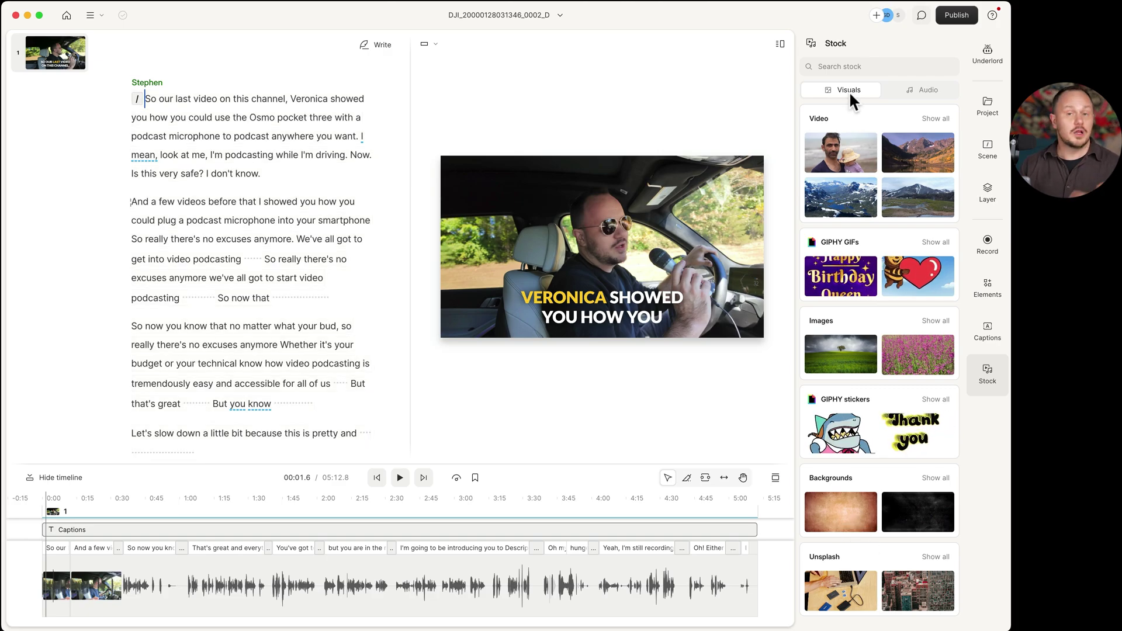
Switch the Stock library to its Audio listing of music tracks and sound effects.
{"action": "left_click", "coordinate": [907, 90]}
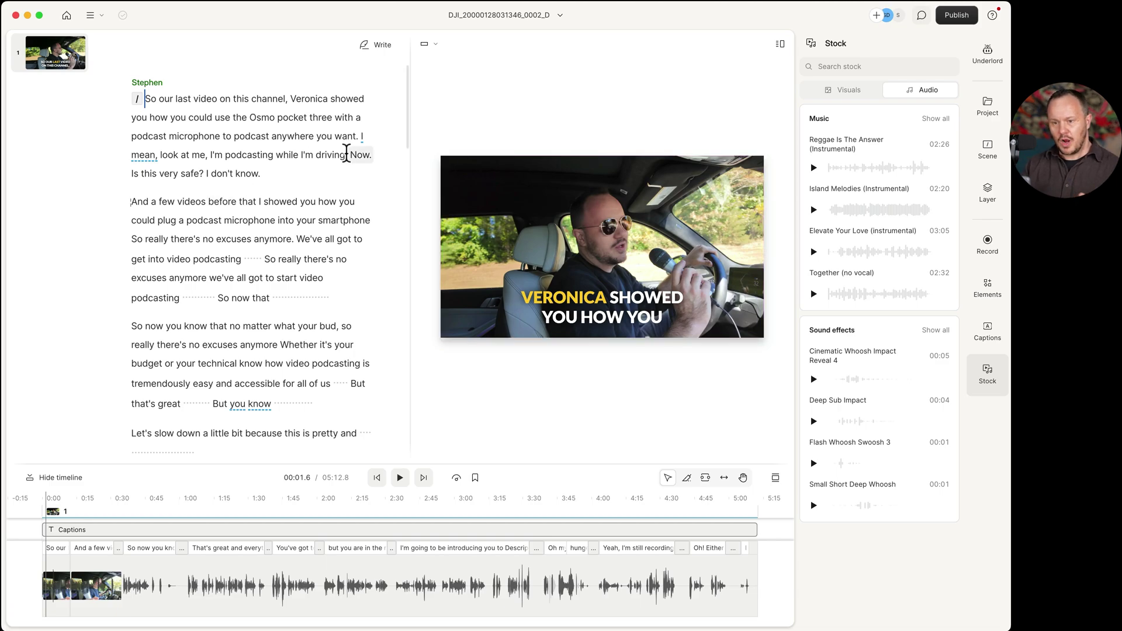
Rename the podcast composition to its 'Morning Drive with' title including the host's name.
{"action": "left_click", "coordinate": [559, 16]}
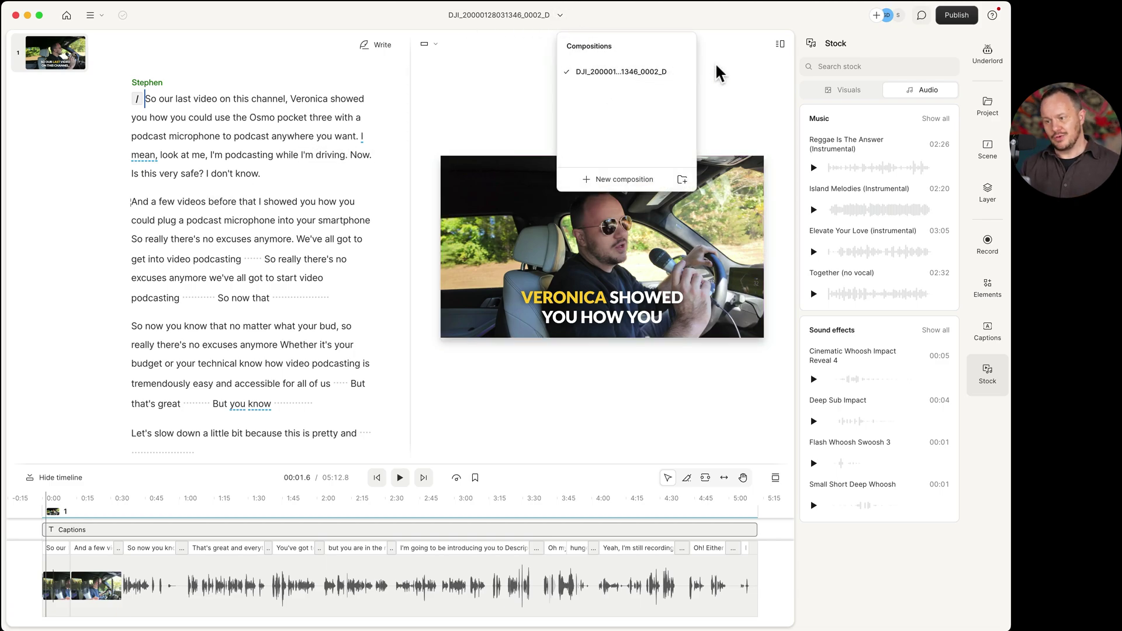
{"action": "left_click", "coordinate": [684, 71]}
{"action": "left_click", "coordinate": [722, 72]}
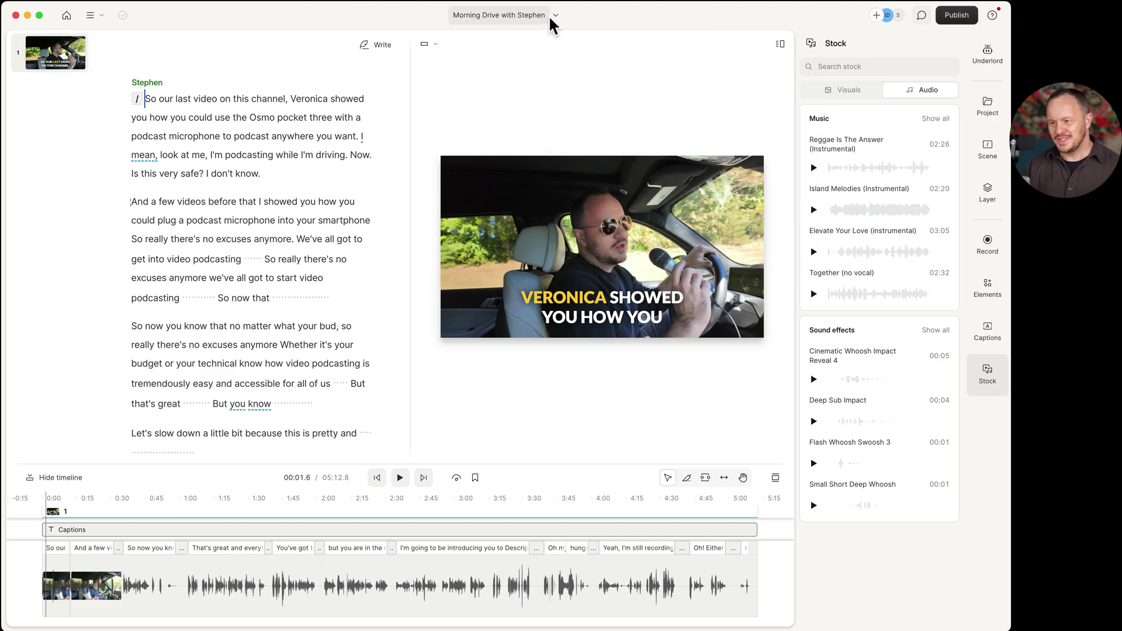
Create a new composition titled 'Highlight Reel', then switch back to the podcast composition.
{"action": "left_click", "coordinate": [555, 17]}
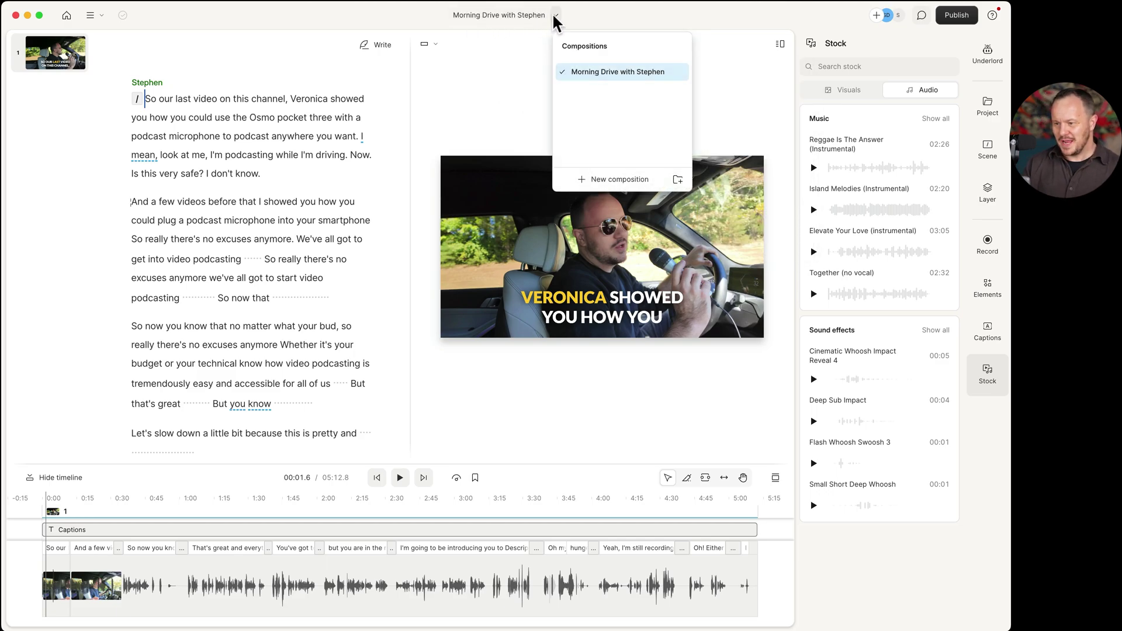
{"action": "left_click", "coordinate": [630, 184]}
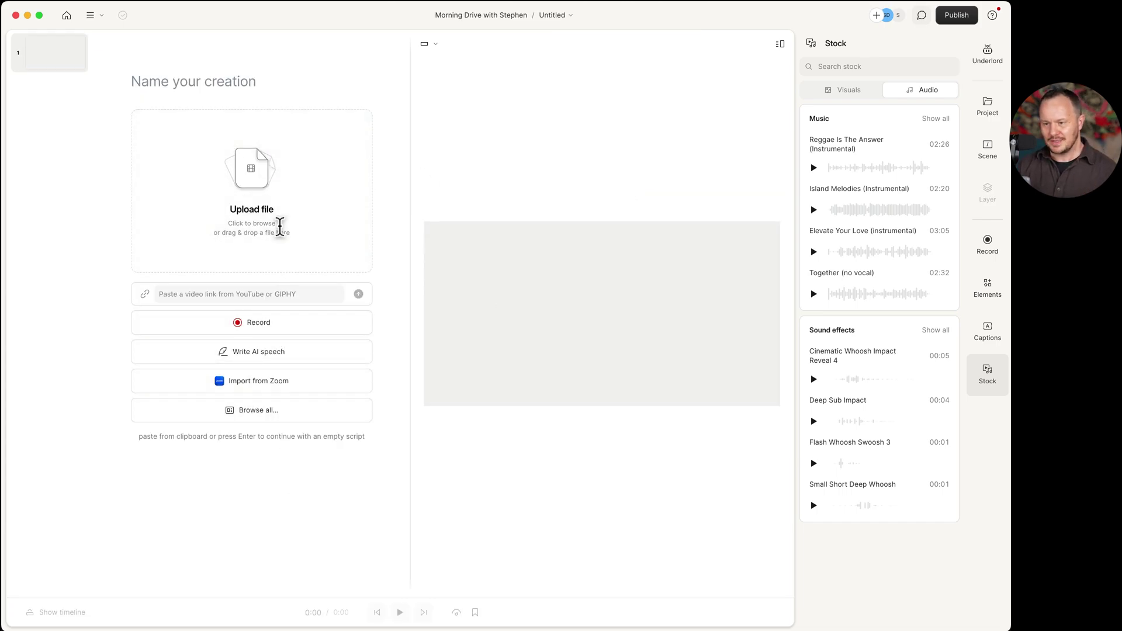
{"action": "left_click", "coordinate": [242, 81]}
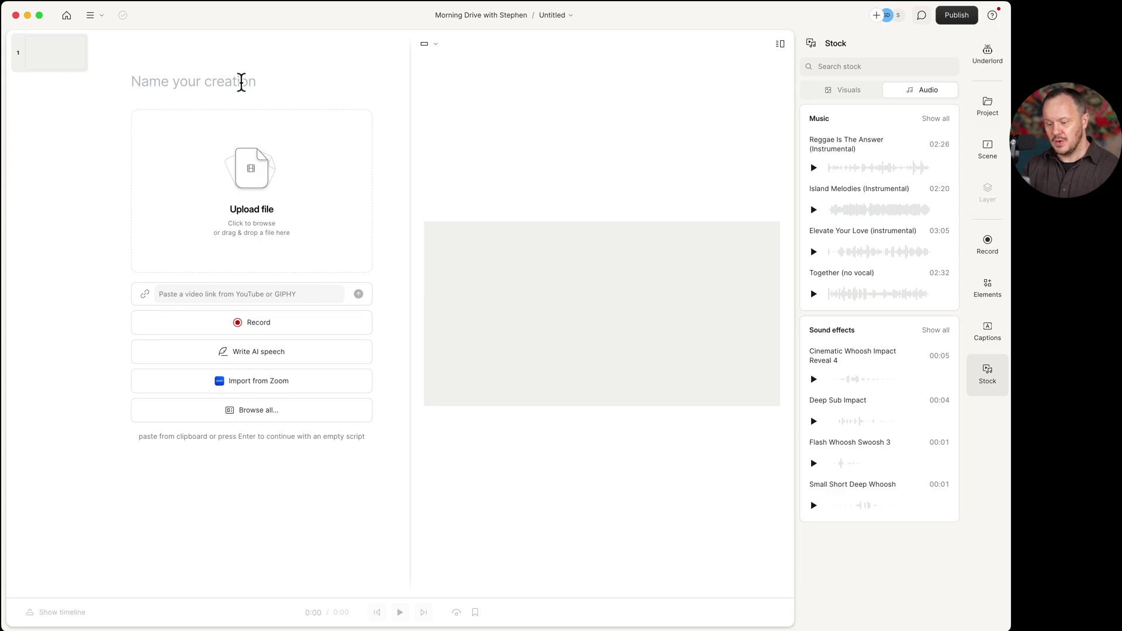
{"action": "type", "text": "Highlight Reel"}
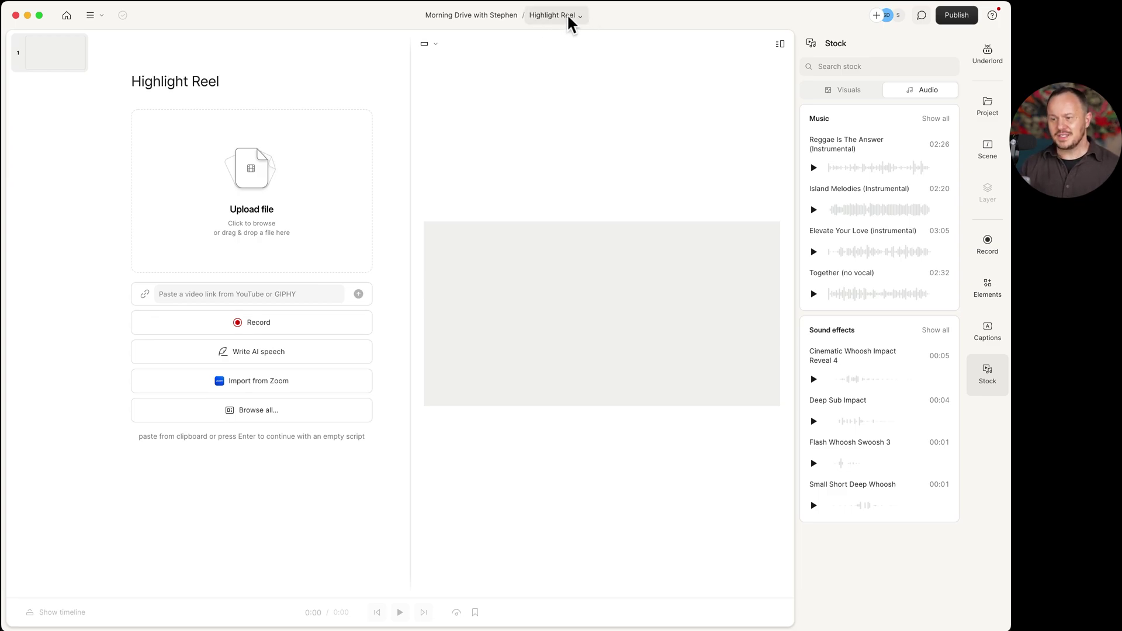
{"action": "left_click", "coordinate": [555, 16]}
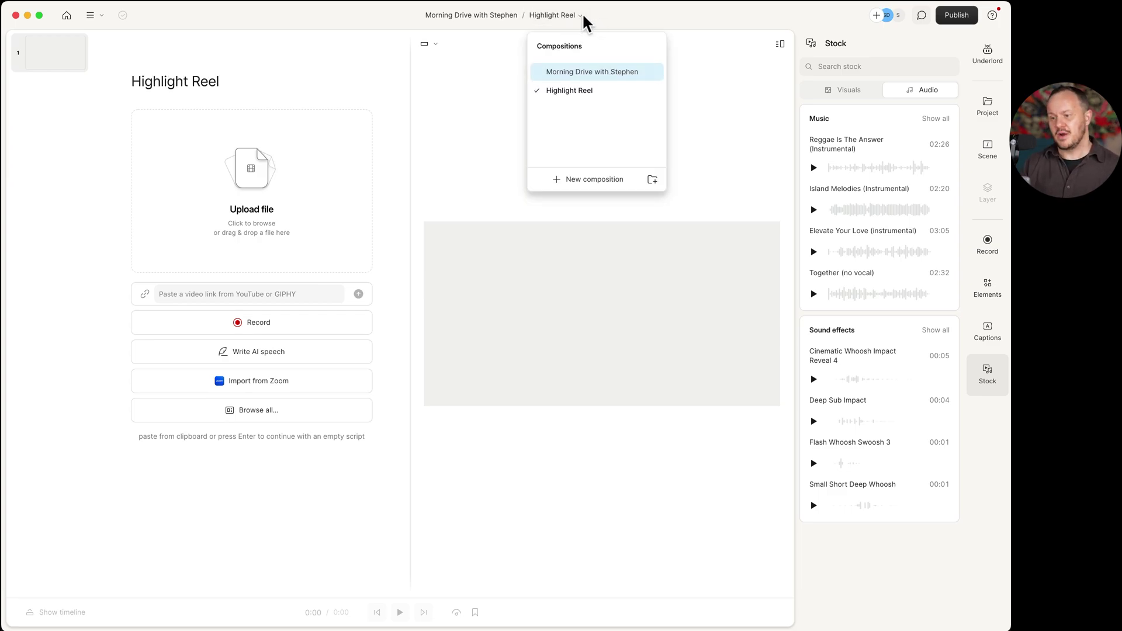
{"action": "left_click", "coordinate": [593, 75]}
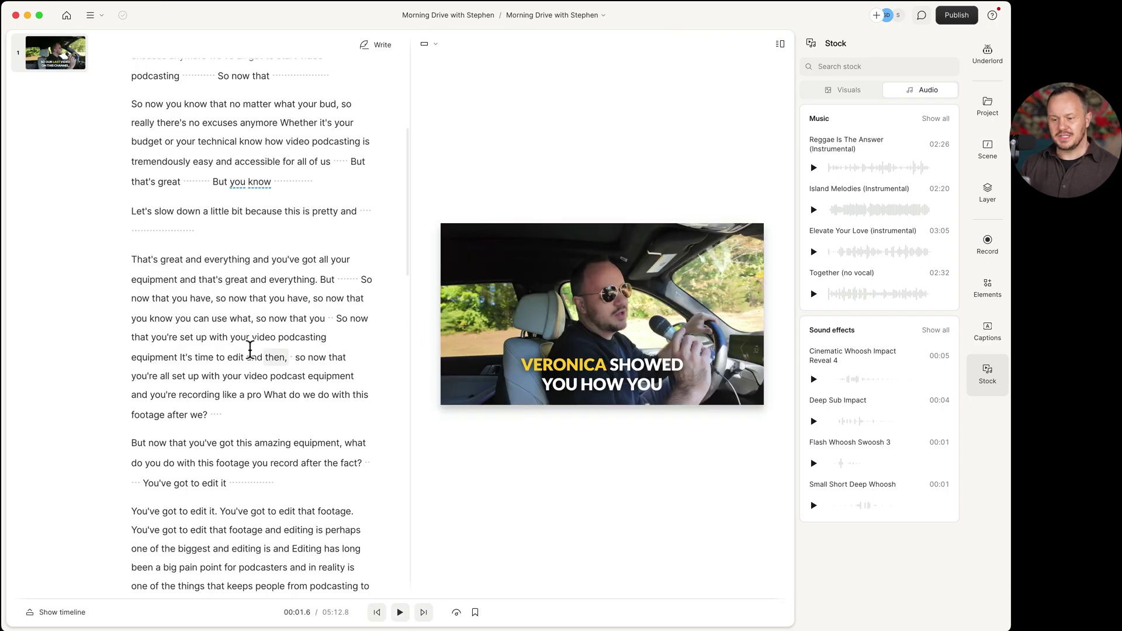
Copy the 17.8-second 'That's great and everything' paragraph into the Highlight Reel composition.
{"action": "scroll", "coordinate": [245, 351], "scroll_direction": "down", "scroll_amount": 2}
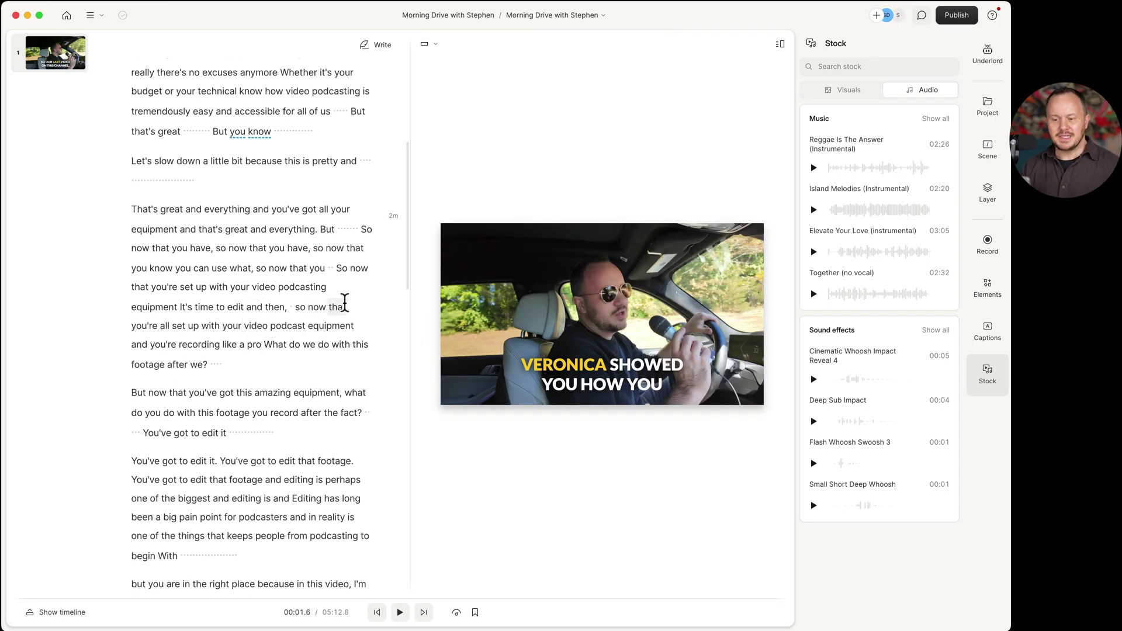
{"action": "left_click_drag", "start_coordinate": [347, 304], "coordinate": [112, 219]}
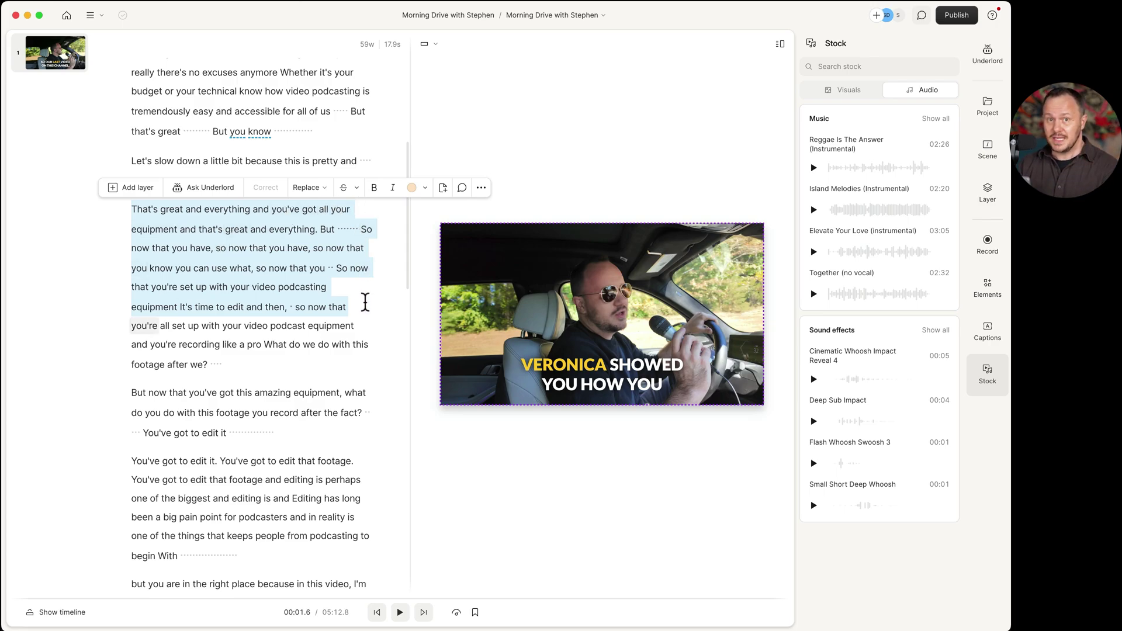
{"action": "left_click", "coordinate": [602, 16]}
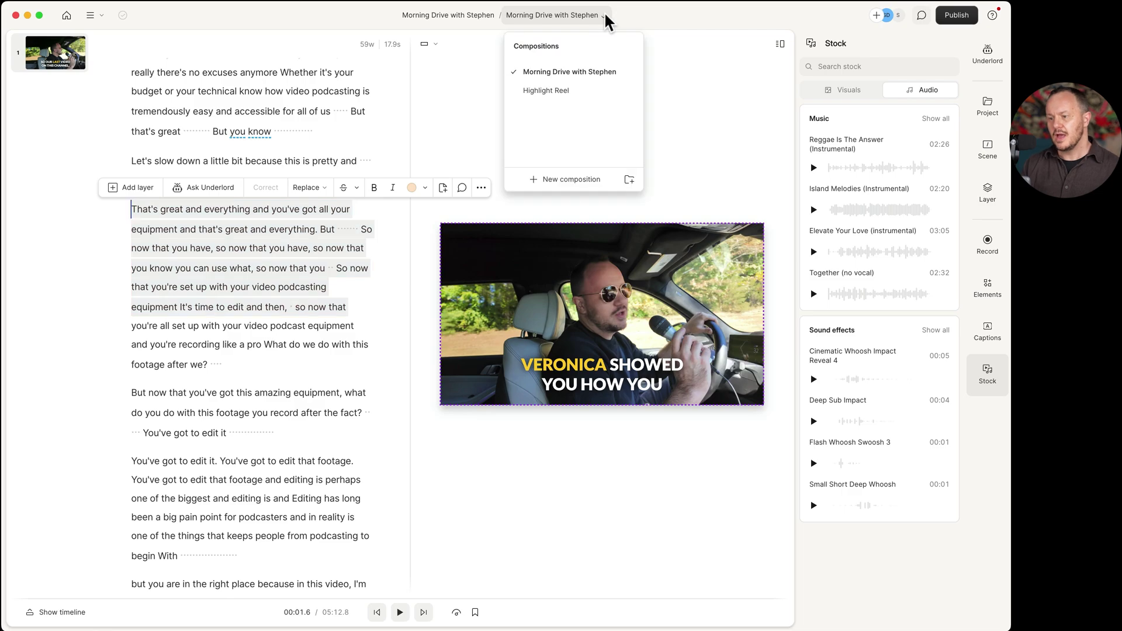
{"action": "left_click", "coordinate": [546, 90]}
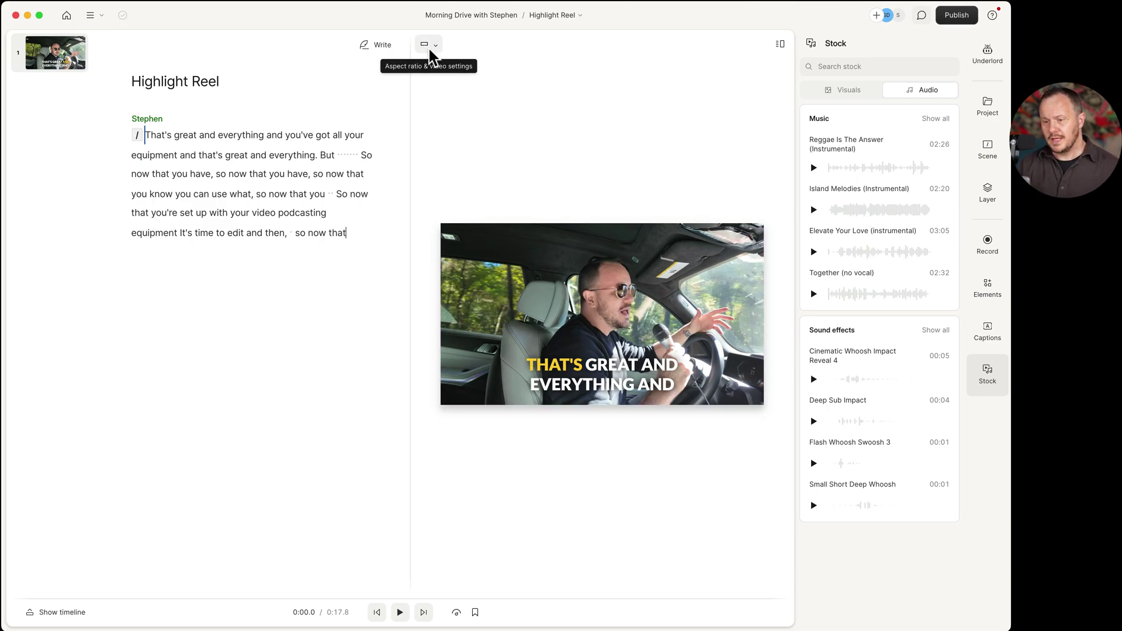
Make the Highlight Reel Portrait aspect ratio, with the car footage set to Fill canvas.
{"action": "left_click", "coordinate": [430, 51]}
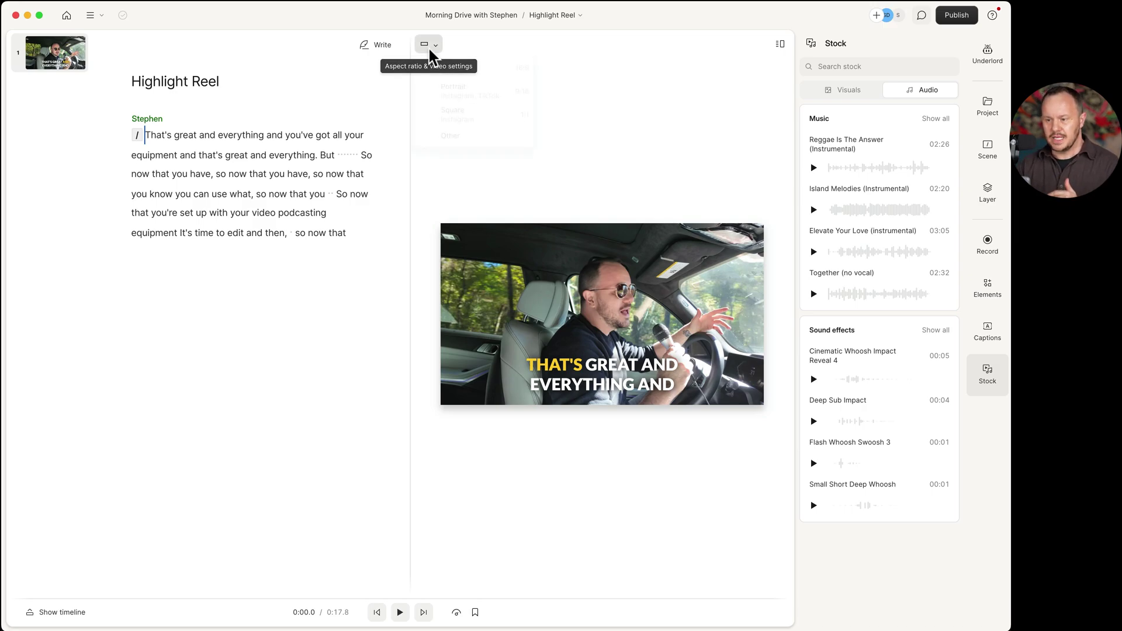
{"action": "left_click", "coordinate": [469, 97]}
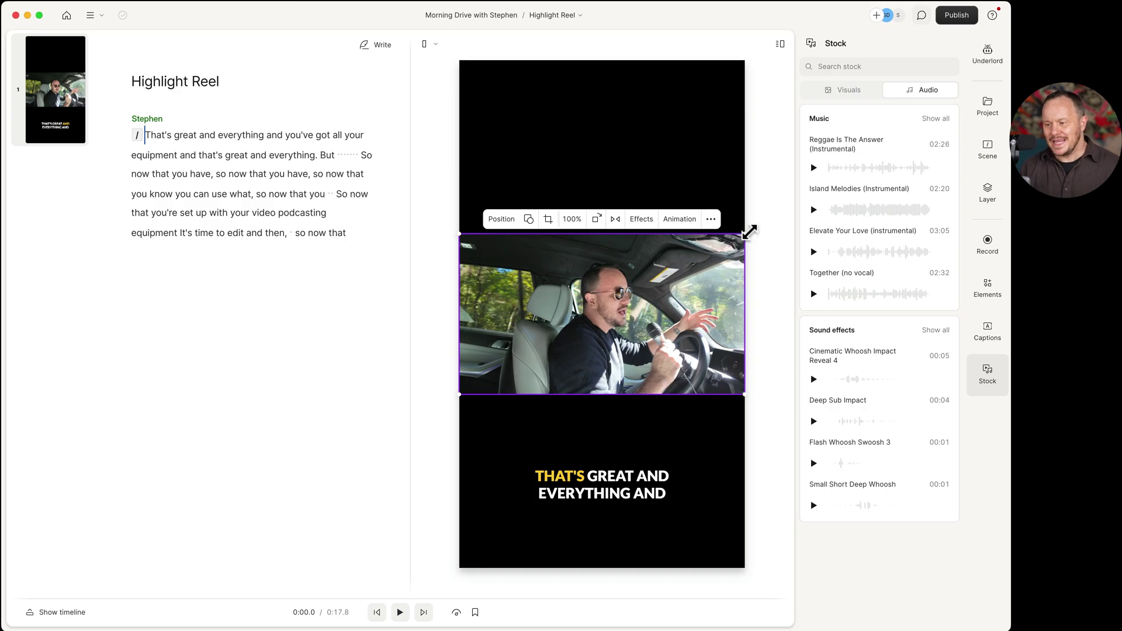
{"action": "mouse_move", "coordinate": [750, 232]}
{"action": "left_mouse_down"}
{"action": "mouse_move", "coordinate": [806, 175]}
{"action": "mouse_move", "coordinate": [742, 221]}
{"action": "mouse_move", "coordinate": [748, 231]}
{"action": "left_mouse_up"}
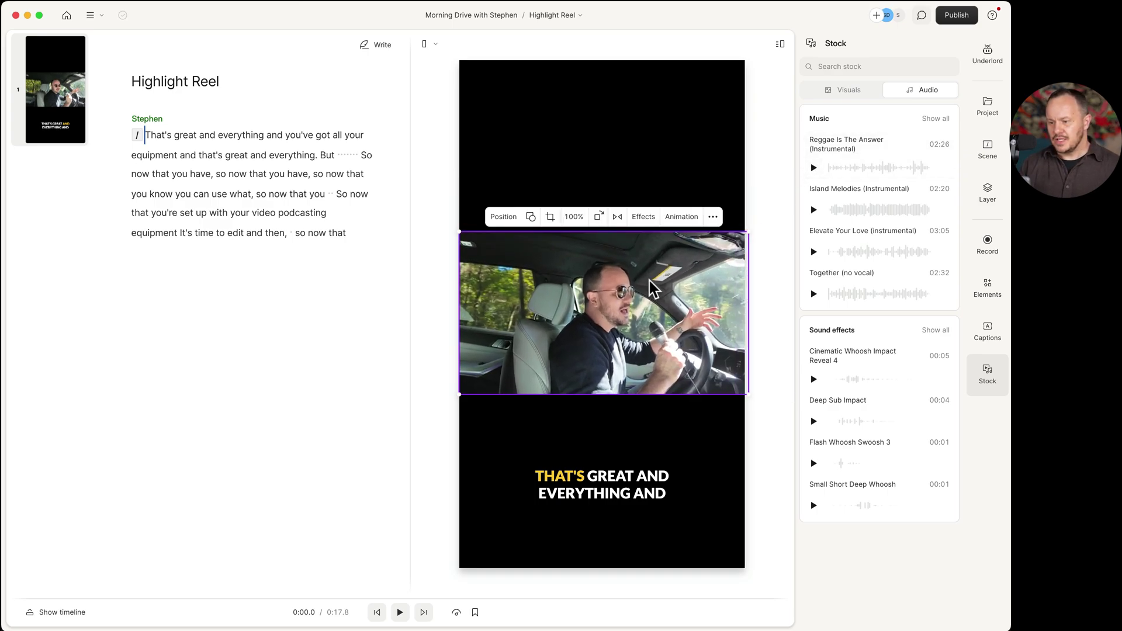
{"action": "left_click", "coordinate": [503, 217]}
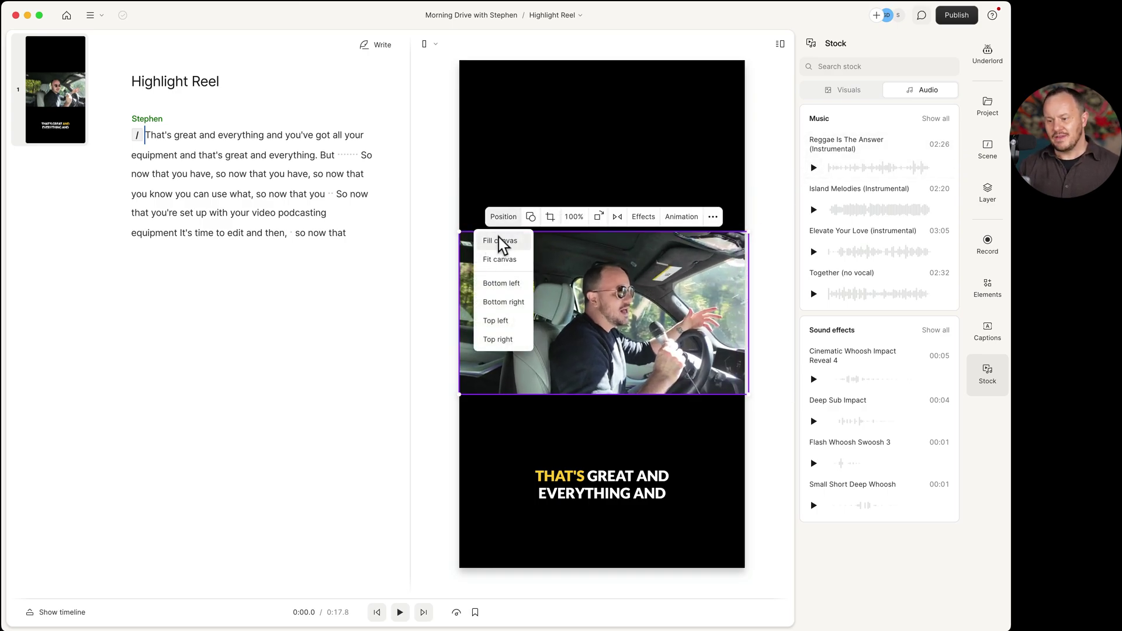
{"action": "left_click", "coordinate": [499, 241]}
{"action": "left_click", "coordinate": [650, 544]}
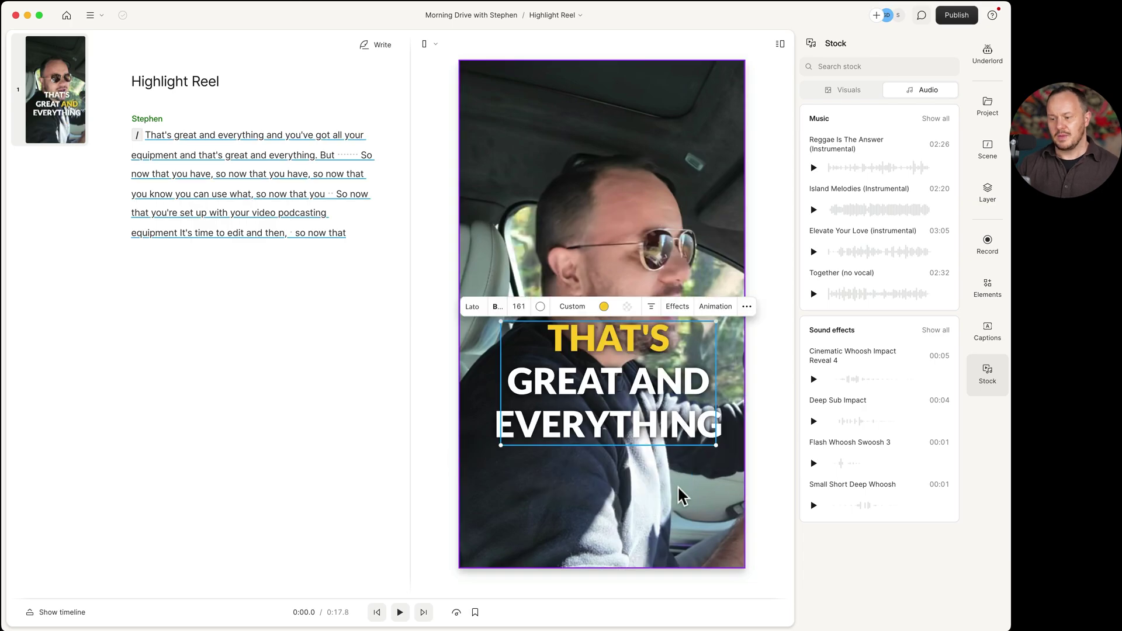
Apply the Karaoke: skewed caption style, raise the caption over the speaker, and play the reel.
{"action": "left_click", "coordinate": [1001, 345]}
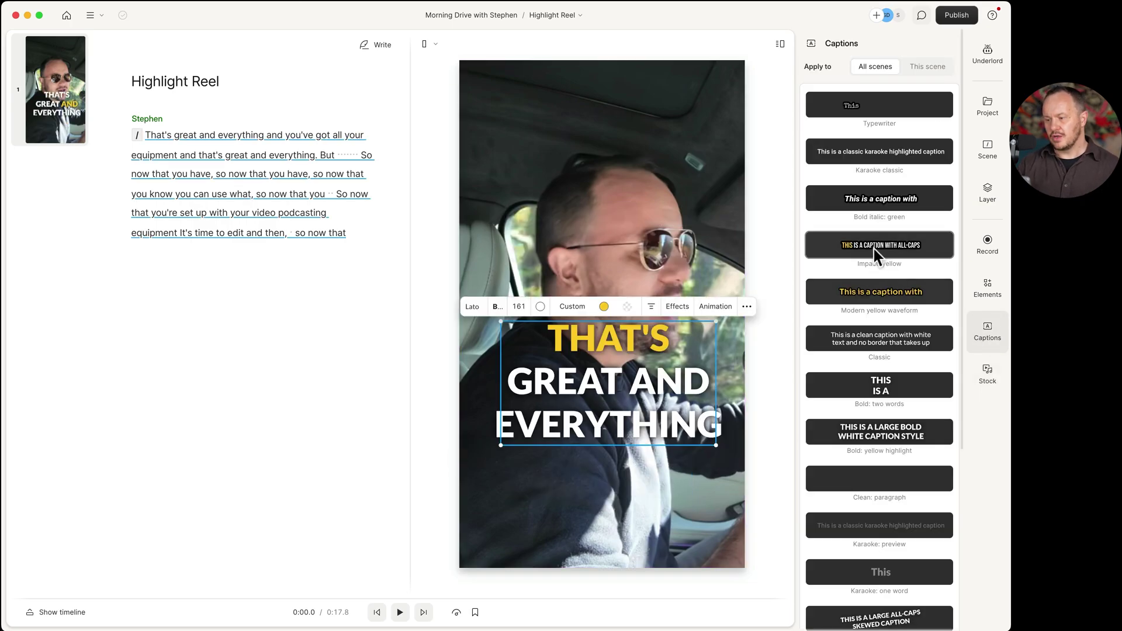
{"action": "scroll", "coordinate": [889, 456], "scroll_direction": "down", "scroll_amount": 5}
{"action": "left_click", "coordinate": [875, 360]}
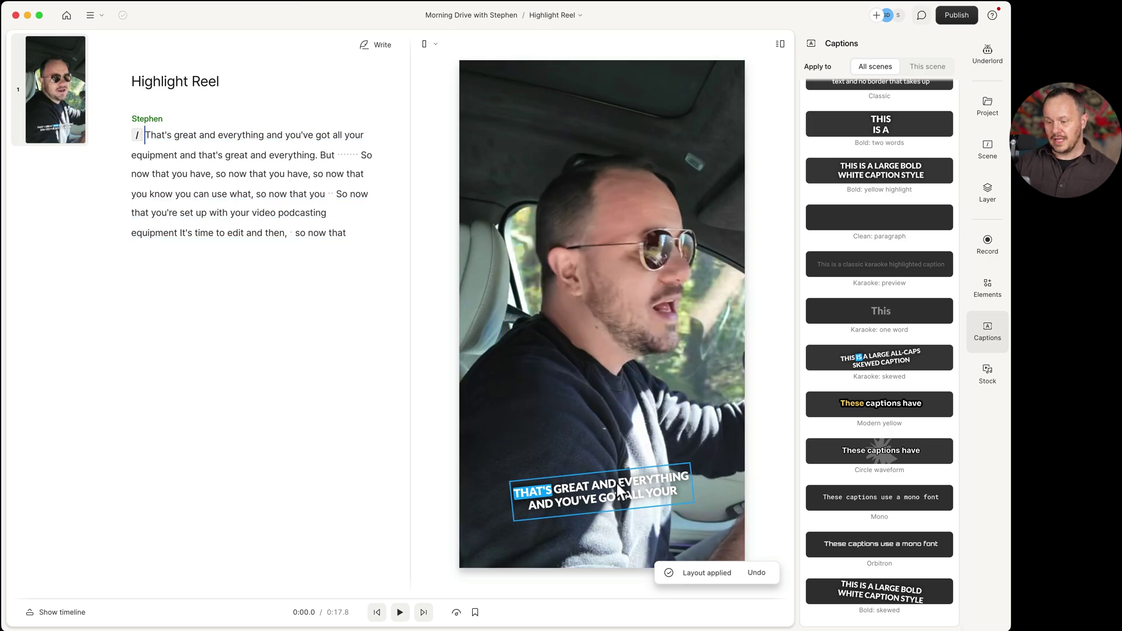
{"action": "left_click_drag", "start_coordinate": [654, 494], "coordinate": [655, 405]}
{"action": "key", "text": "space"}
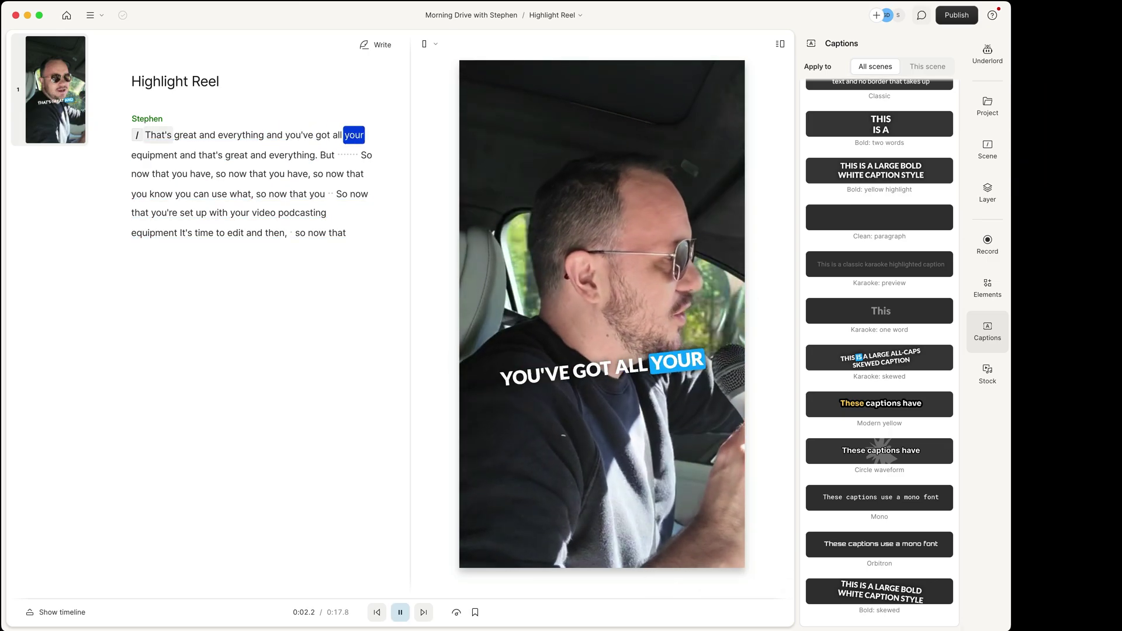